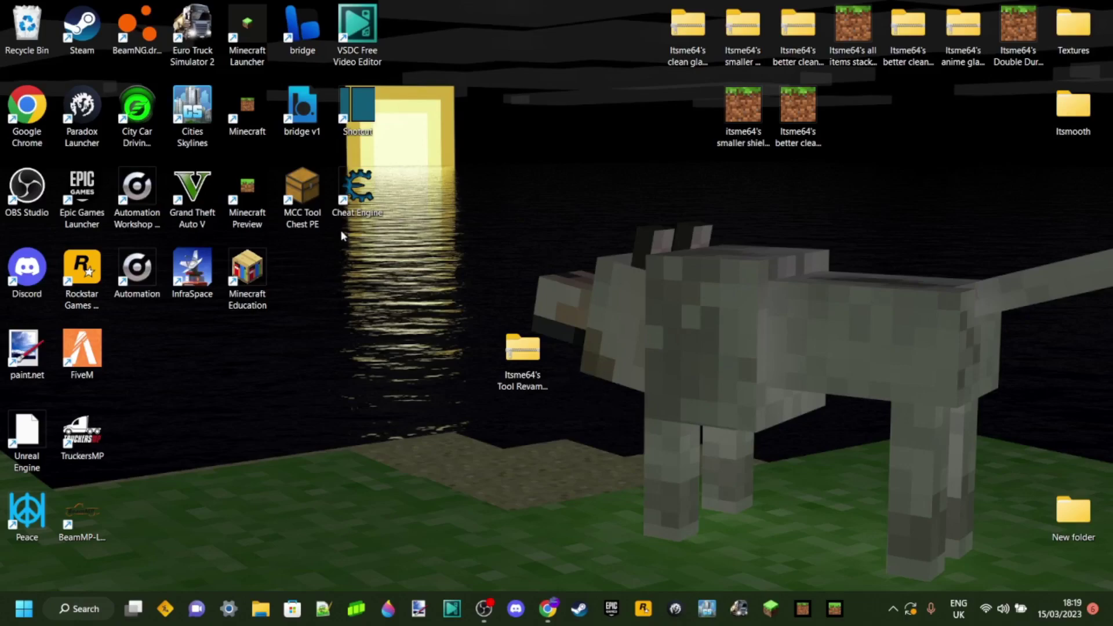
{"action": "left_click_drag", "start_coordinate": [456, 329], "coordinate": [620, 445]}
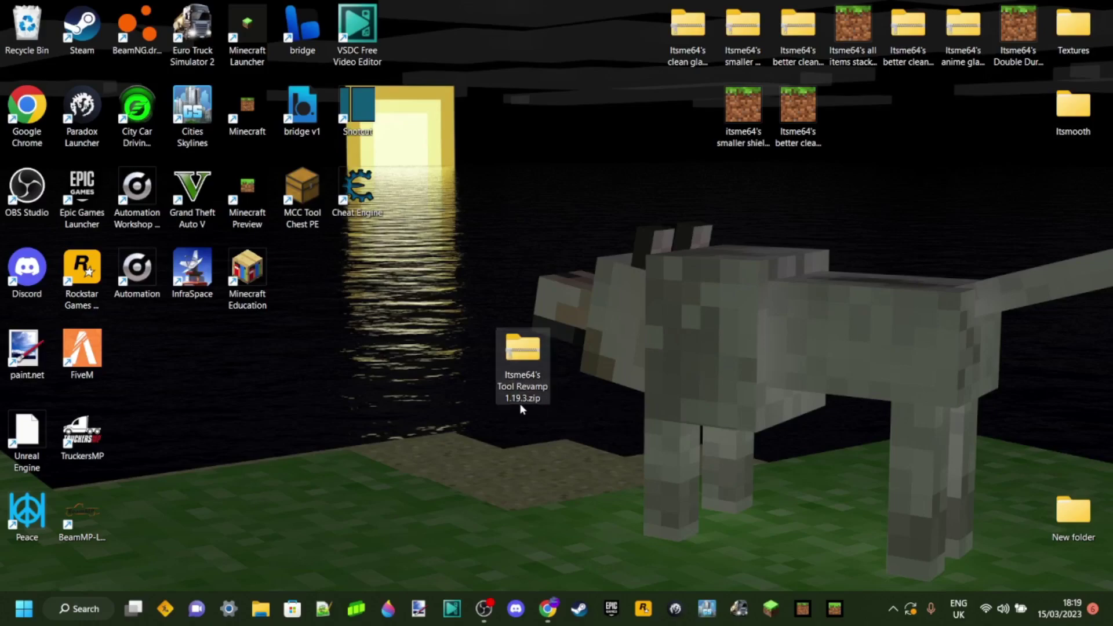
{"action": "left_click", "coordinate": [525, 417]}
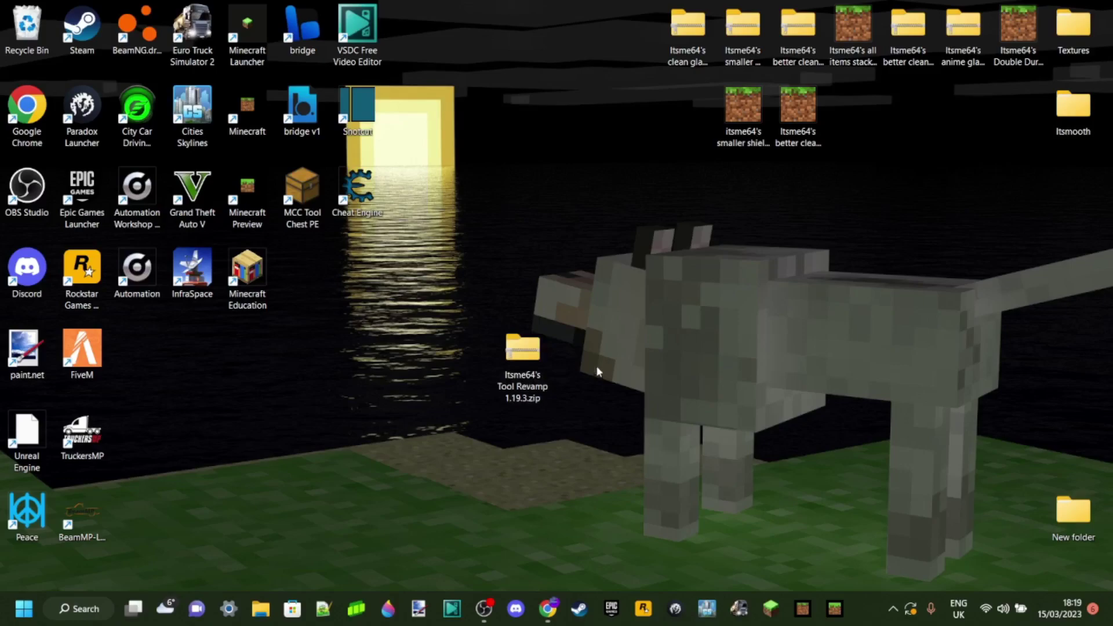
Extract Itsme64's Tool Revamp 1.19.3.zip into a folder of the same name on the desktop and close the extracted folder's window.
{"action": "right_click", "coordinate": [516, 346]}
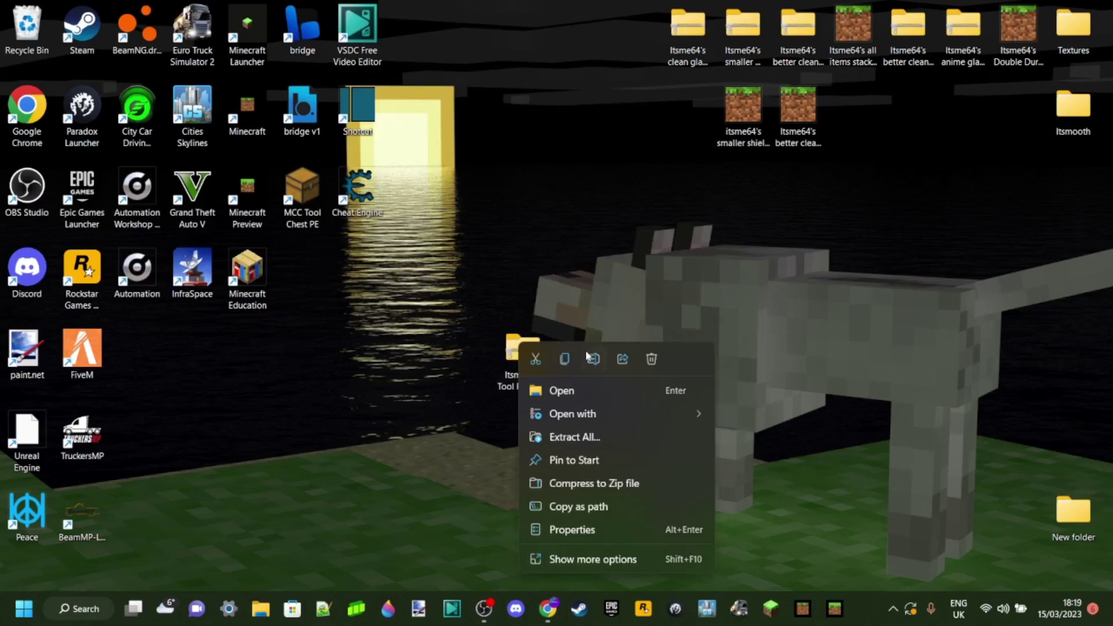
{"action": "left_click", "coordinate": [573, 437]}
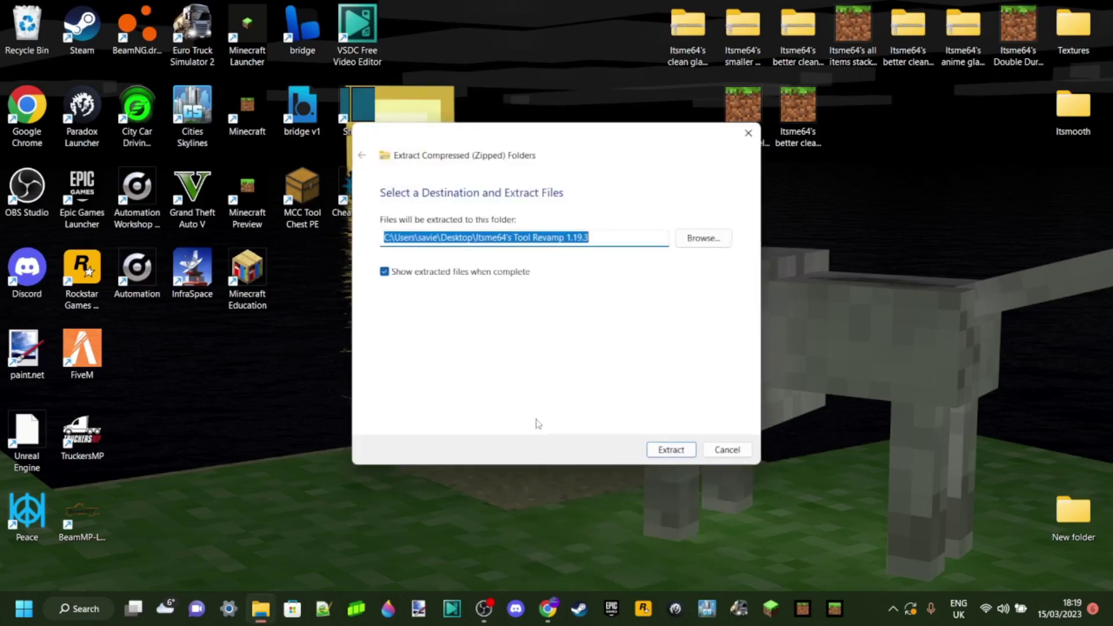
{"action": "left_click", "coordinate": [667, 453]}
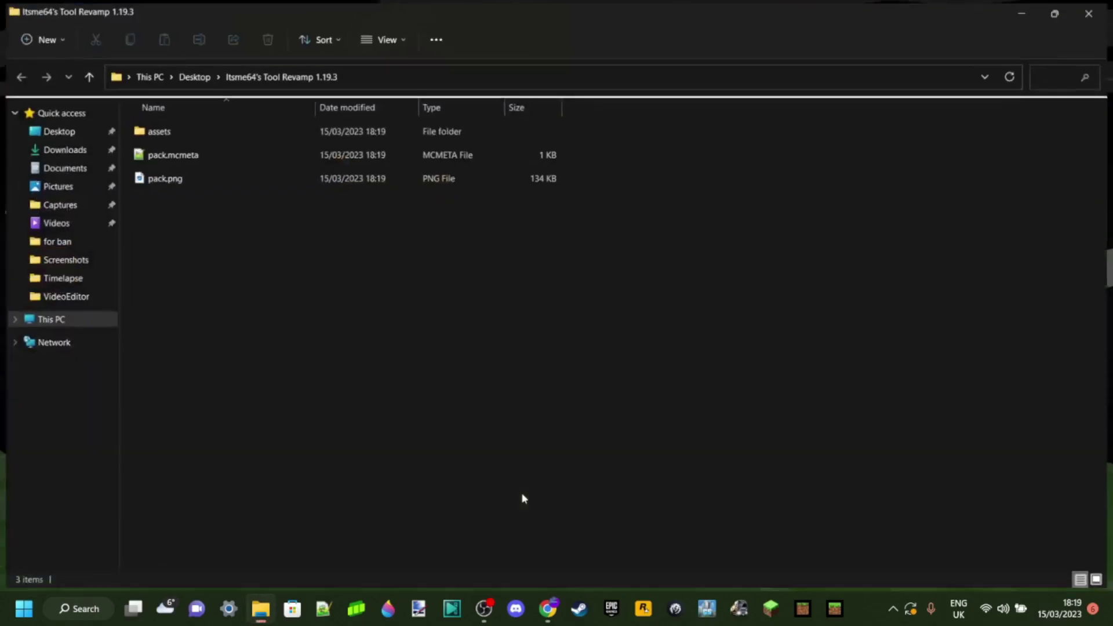
{"action": "key", "text": "alt+F4"}
Move the extracted Itsme64's Tool Revamp 1.19.3 folder beside its zip archive on the desktop.
{"action": "left_click_drag", "start_coordinate": [137, 359], "coordinate": [449, 371]}
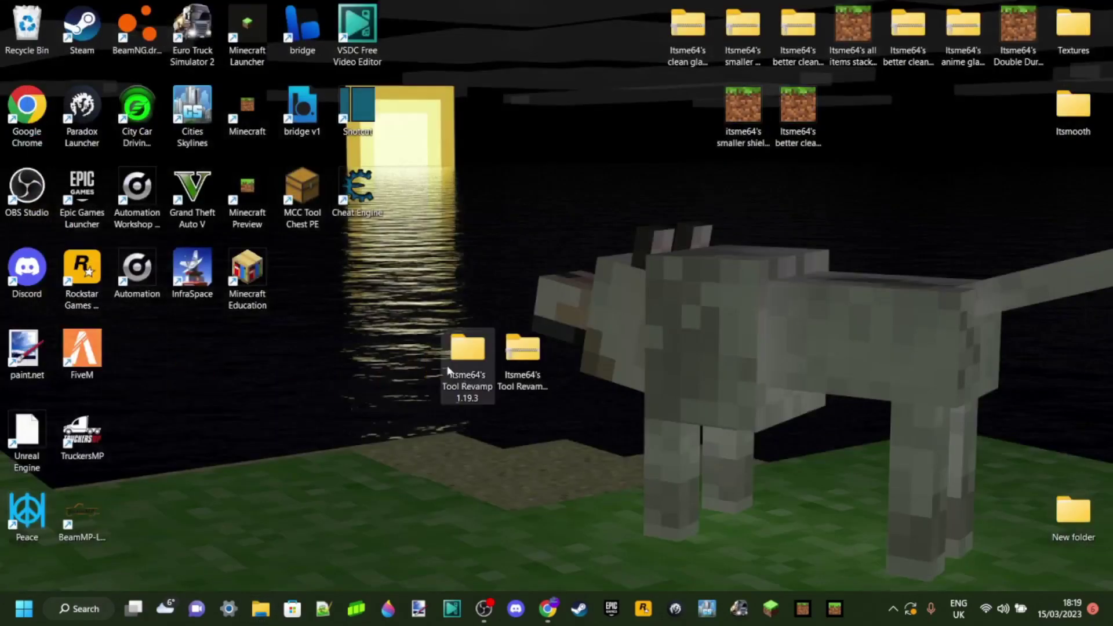
{"action": "left_click", "coordinate": [539, 451]}
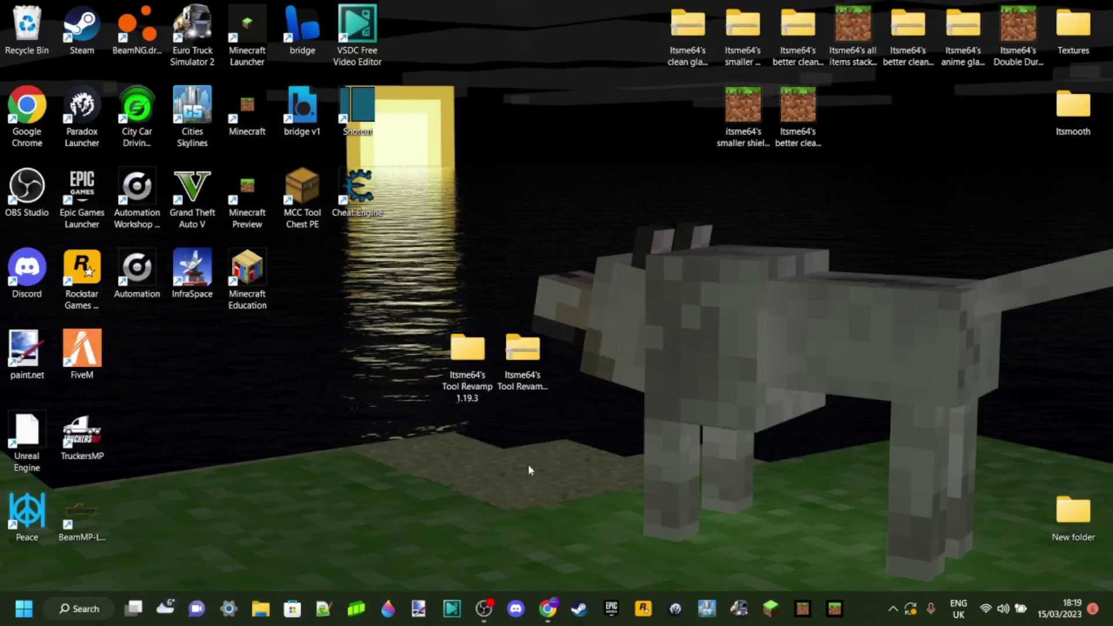
{"action": "left_click", "coordinate": [523, 354]}
{"action": "left_click", "coordinate": [475, 363]}
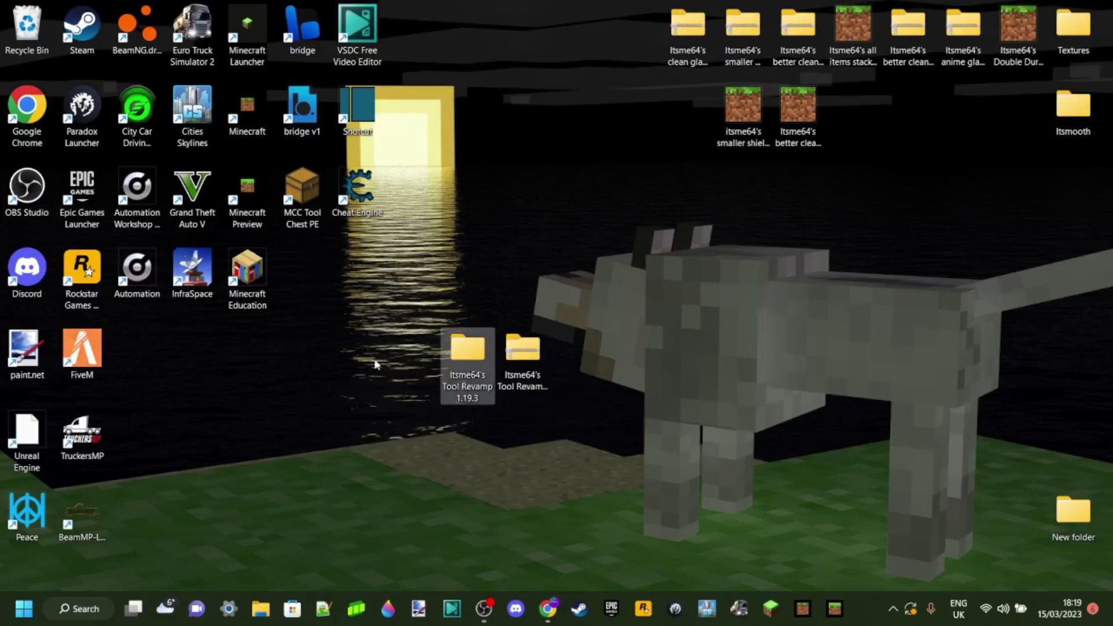
{"action": "left_click", "coordinate": [361, 360]}
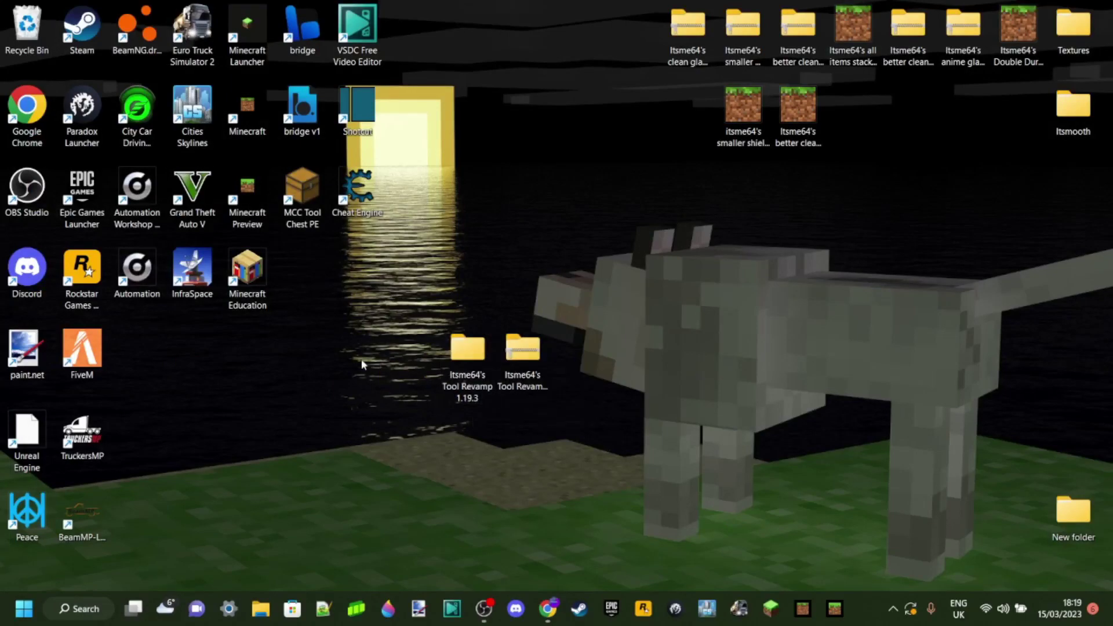
{"action": "right_click", "coordinate": [529, 351]}
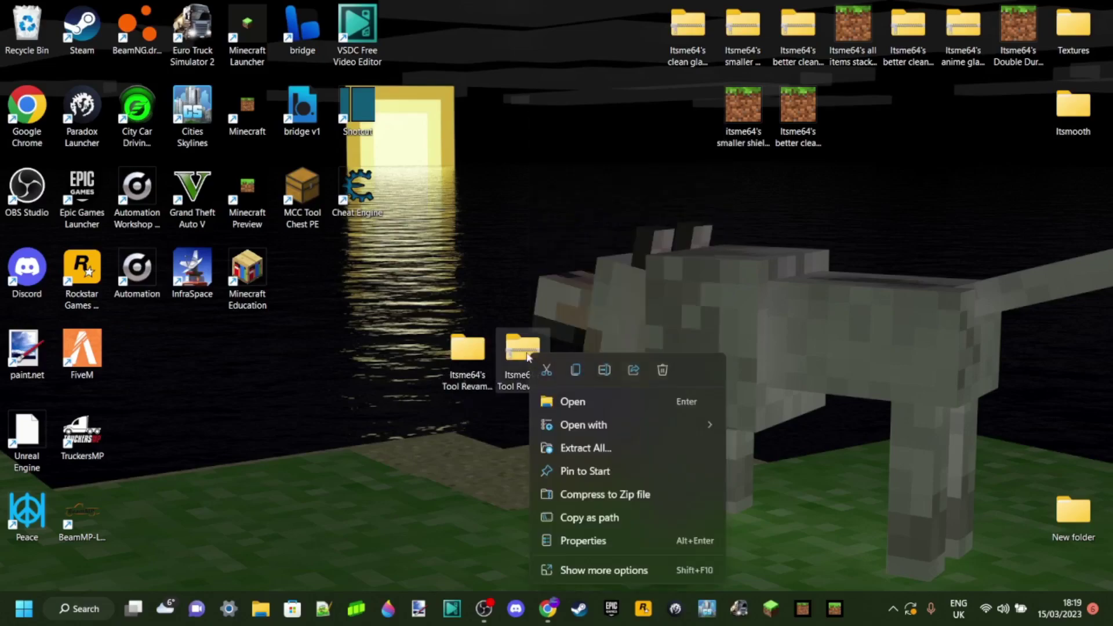
{"action": "left_click", "coordinate": [578, 448]}
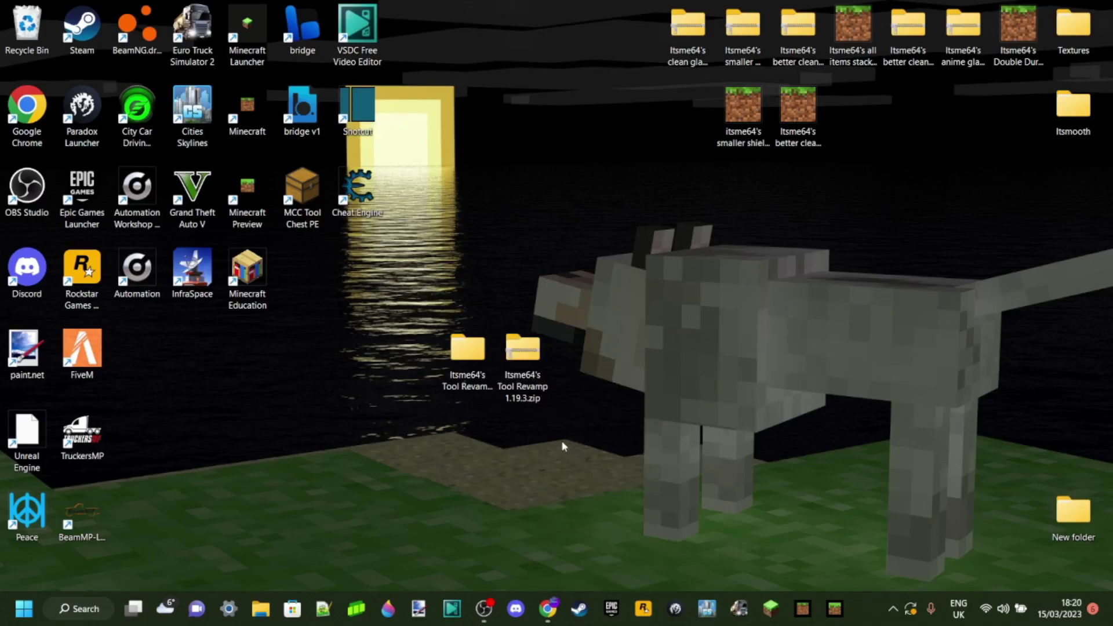
{"action": "right_click", "coordinate": [526, 364]}
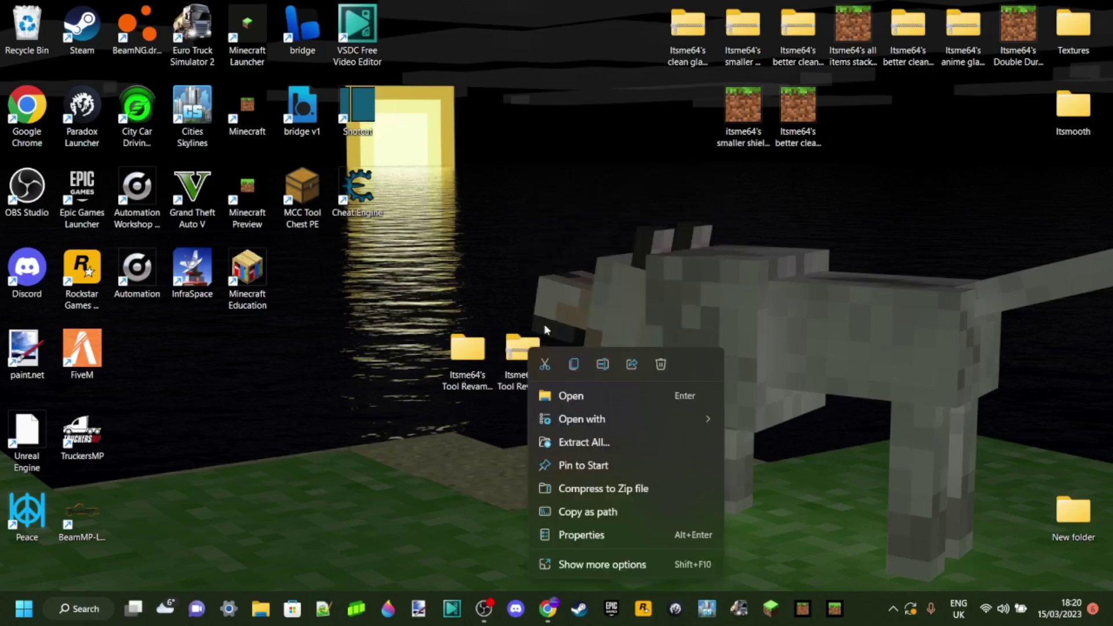
{"action": "left_click", "coordinate": [563, 315]}
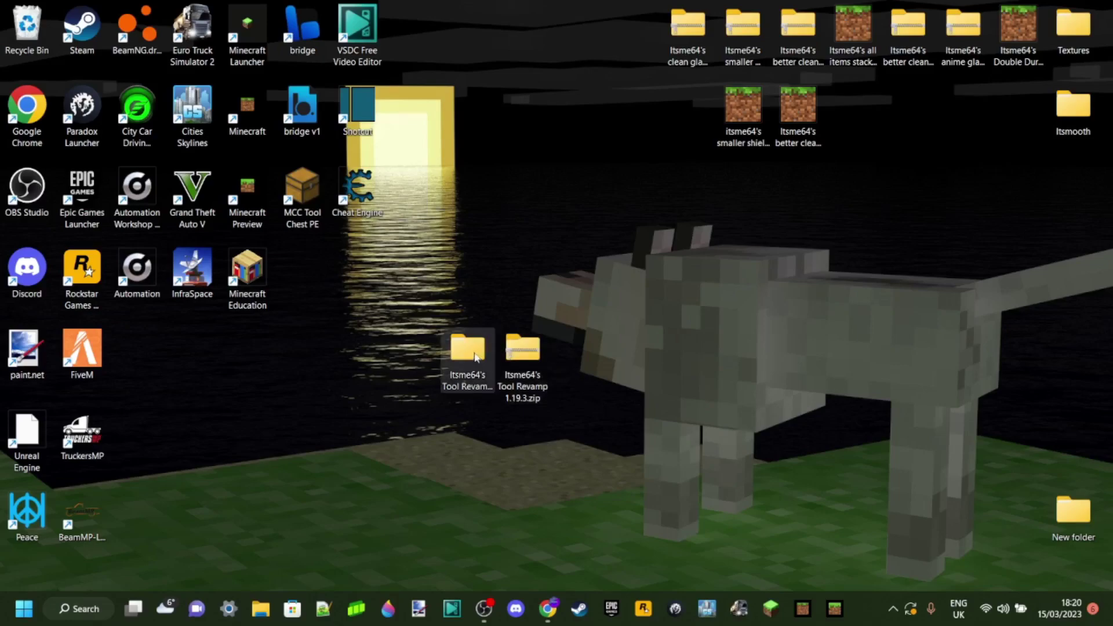
Move the original Tool Revamp zip to the Recycle Bin and put the displaced desktop shortcuts back in their previous places.
{"action": "left_click_drag", "start_coordinate": [516, 355], "coordinate": [12, 37]}
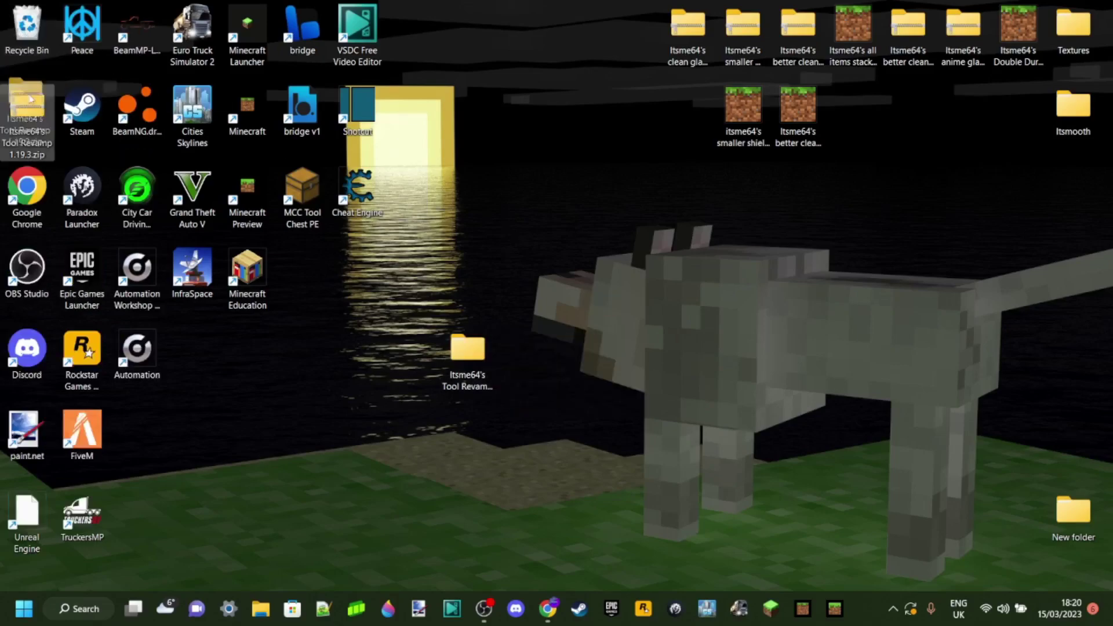
{"action": "left_click_drag", "start_coordinate": [34, 120], "coordinate": [41, 522]}
{"action": "left_click_drag", "start_coordinate": [26, 192], "coordinate": [29, 110]}
{"action": "left_click_drag", "start_coordinate": [79, 18], "coordinate": [161, 358]}
{"action": "left_click_drag", "start_coordinate": [77, 57], "coordinate": [87, 580]}
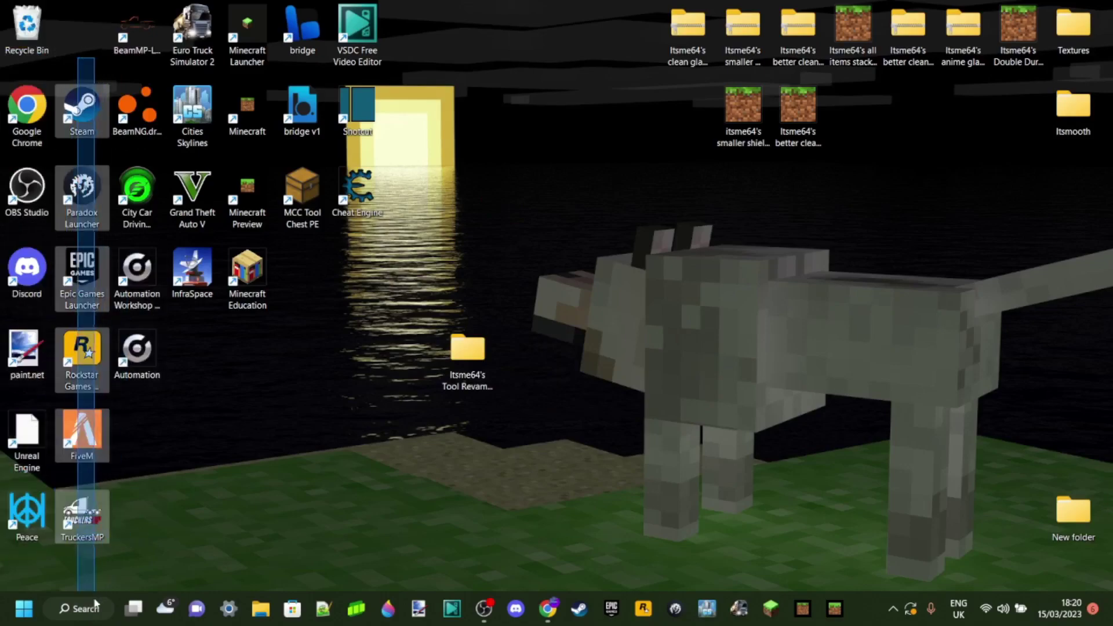
{"action": "left_click_drag", "start_coordinate": [81, 99], "coordinate": [104, 516]}
{"action": "left_click_drag", "start_coordinate": [166, 447], "coordinate": [139, 174]}
{"action": "left_click_drag", "start_coordinate": [139, 118], "coordinate": [139, 38]}
{"action": "left_click", "coordinate": [179, 377]}
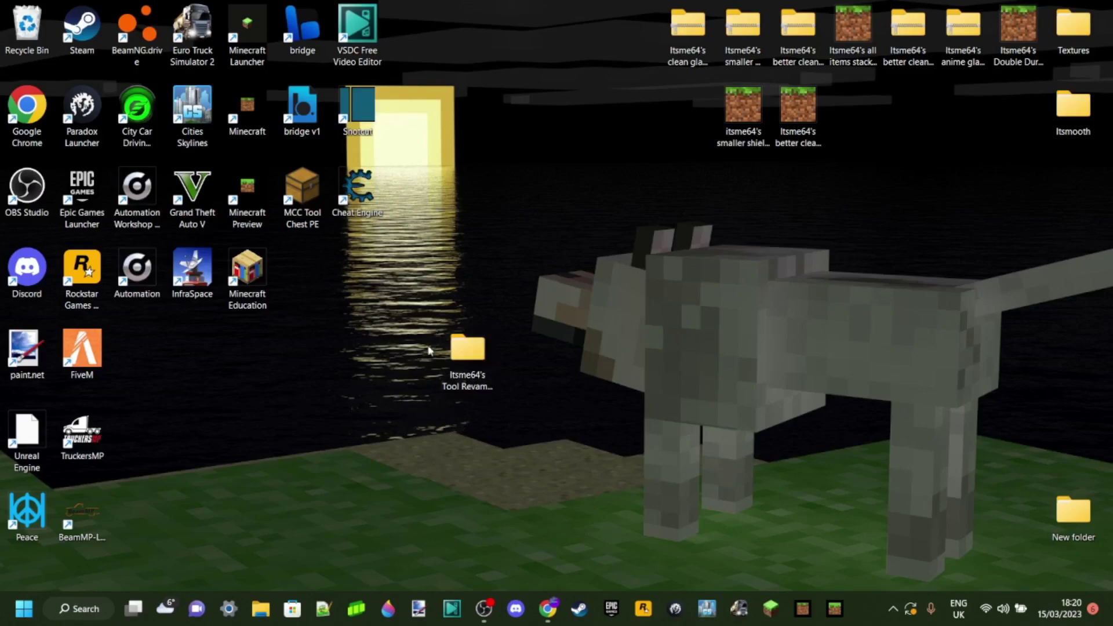
Open the extracted Itsme64's Tool Revamp 1.19.3 folder and open its pack.mcmeta file in Notepad++.
{"action": "double_click", "coordinate": [472, 357]}
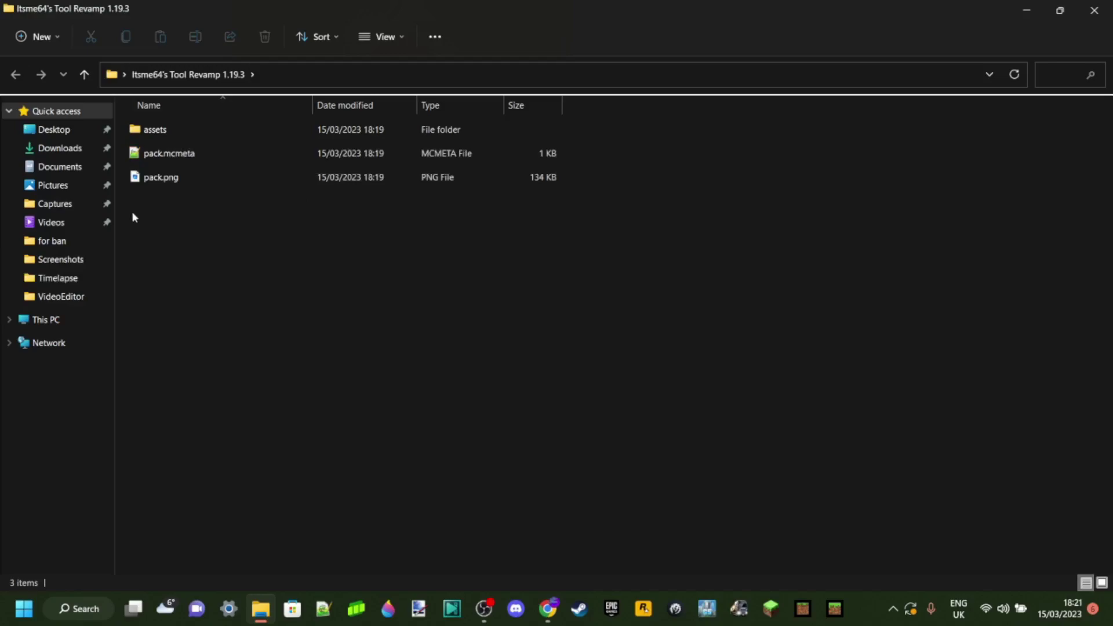
{"action": "left_click_drag", "start_coordinate": [120, 175], "coordinate": [633, 202]}
{"action": "left_click", "coordinate": [575, 189]}
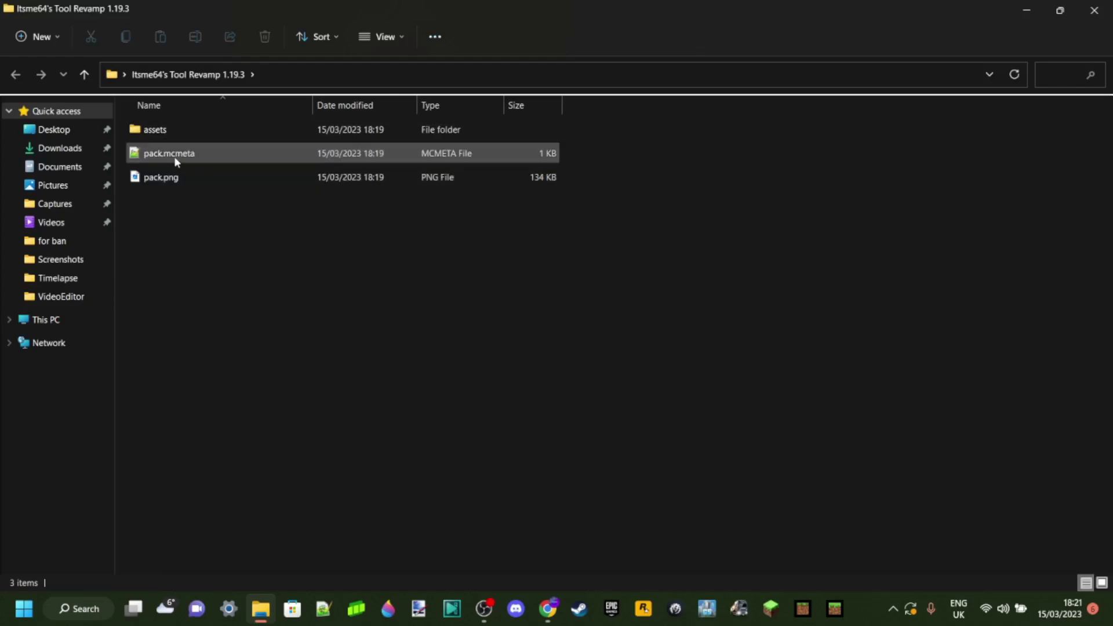
{"action": "double_click", "coordinate": [211, 155]}
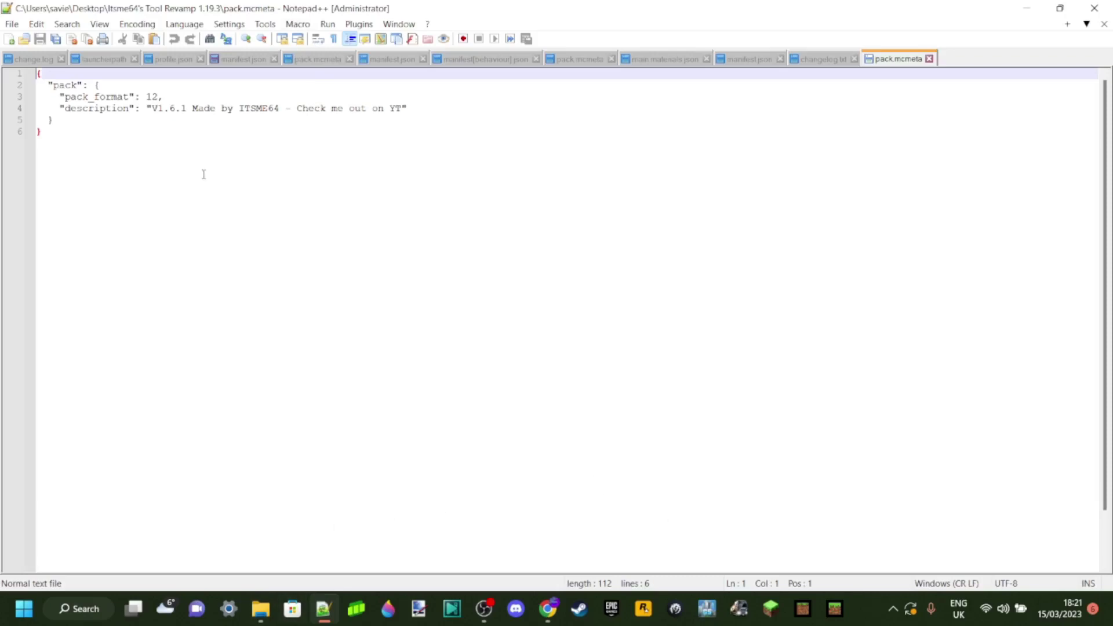
Examine the pack_format entry and its number in pack.mcmeta.
{"action": "left_click", "coordinate": [159, 97]}
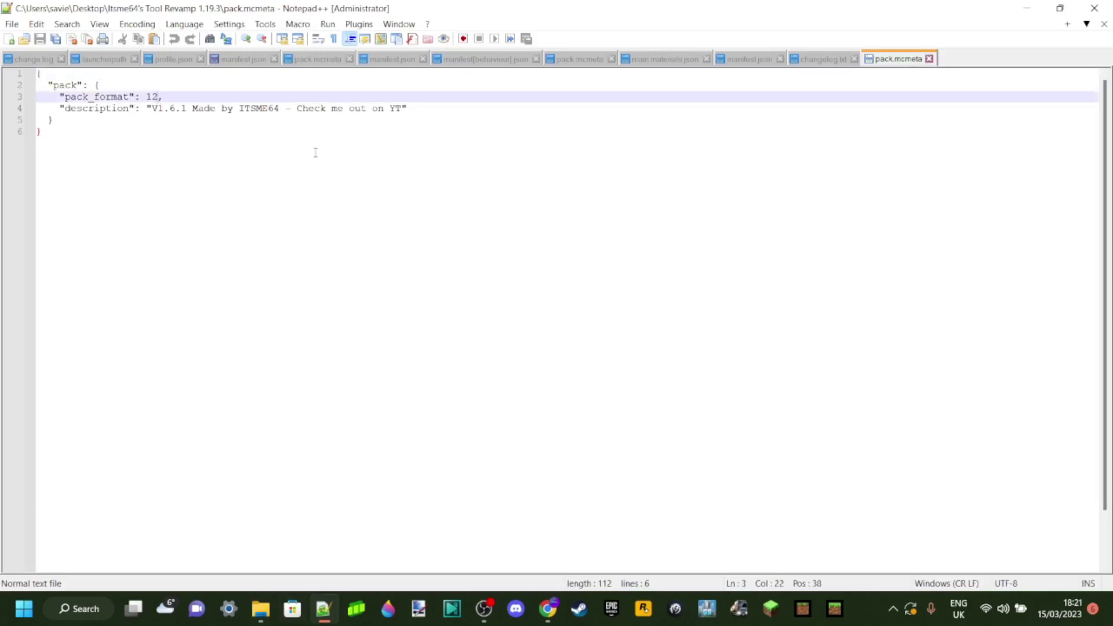
{"action": "left_click", "coordinate": [174, 131]}
{"action": "key", "text": "ctrl+a"}
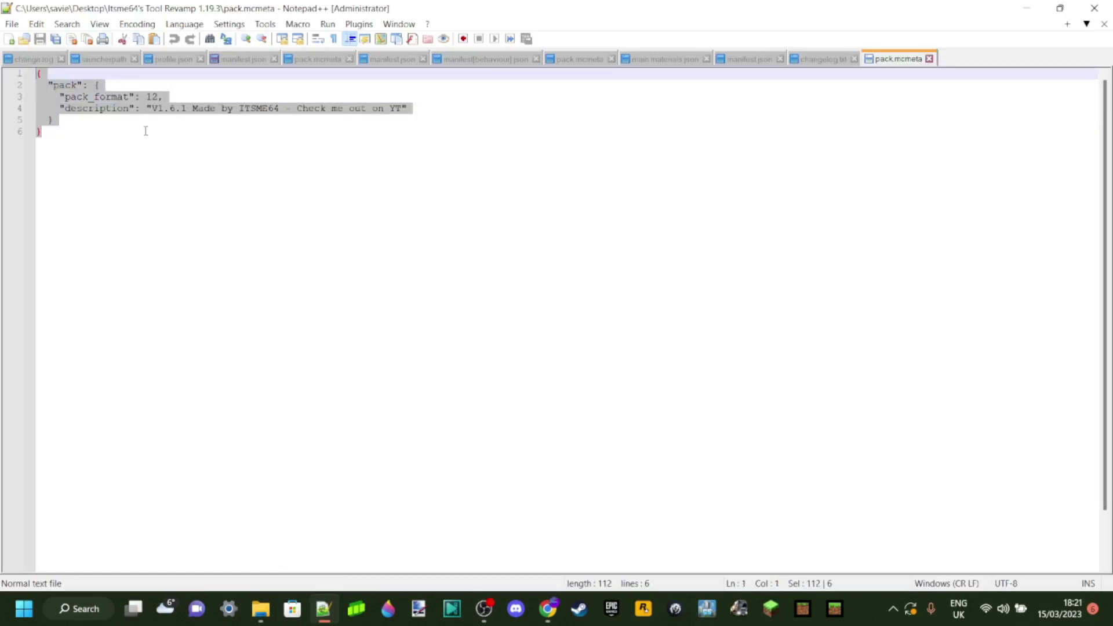
{"action": "left_click", "coordinate": [147, 130]}
{"action": "left_click", "coordinate": [157, 98]}
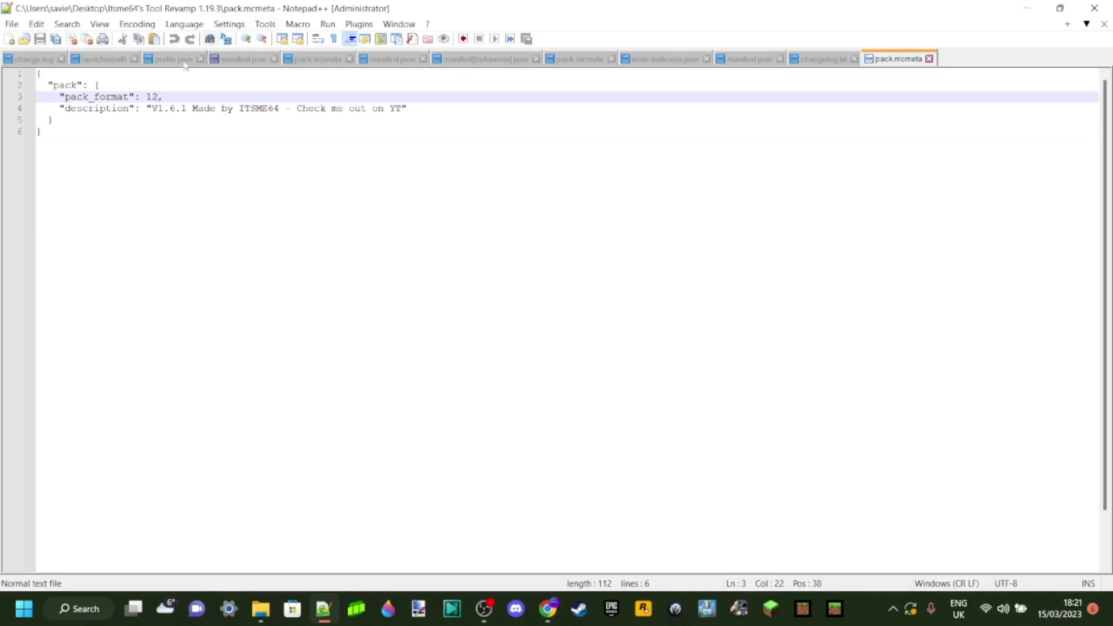
{"action": "left_click_drag", "start_coordinate": [64, 98], "coordinate": [130, 97]}
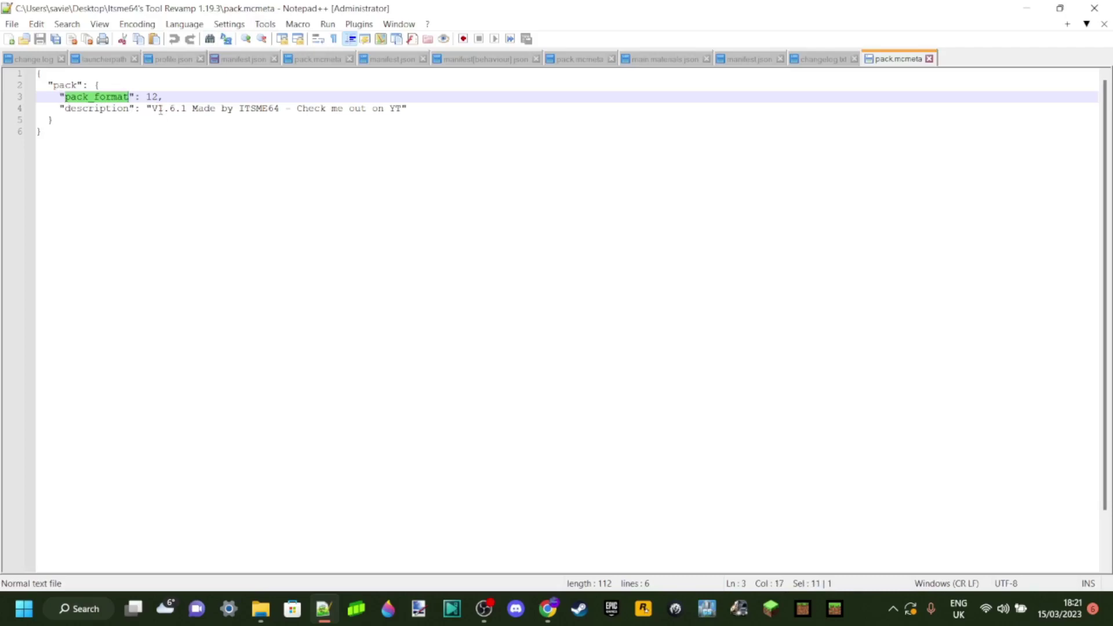
{"action": "left_click", "coordinate": [160, 109]}
{"action": "left_click_drag", "start_coordinate": [147, 97], "coordinate": [157, 97]}
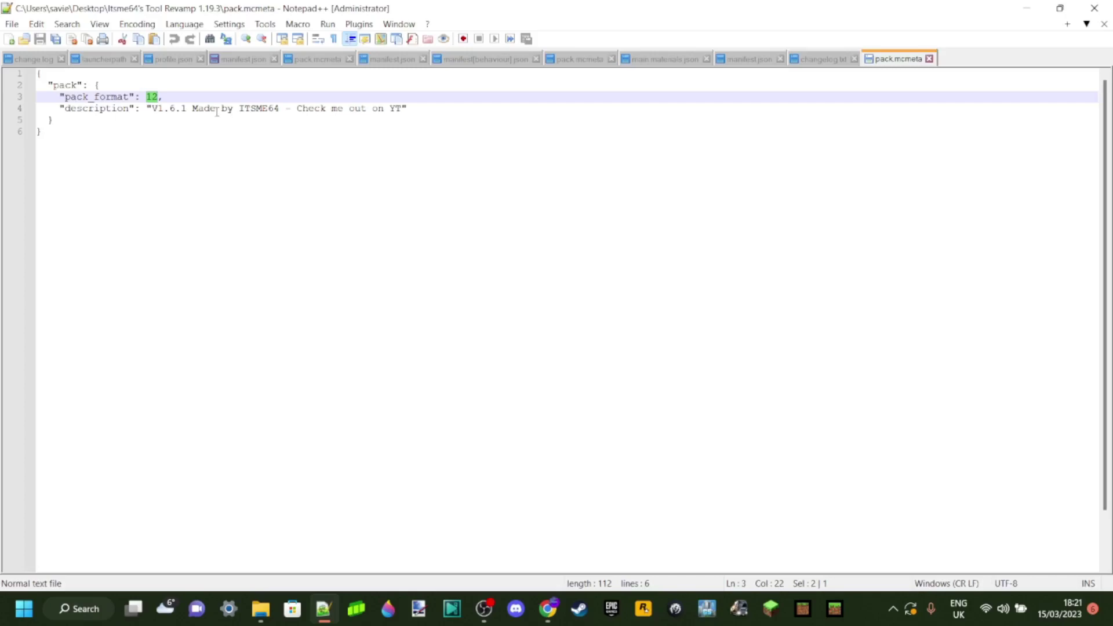
Set the pack_format value in pack.mcmeta to 13.
{"action": "left_click", "coordinate": [159, 97]}
{"action": "left_click_drag", "start_coordinate": [146, 97], "coordinate": [158, 97]}
{"action": "left_click", "coordinate": [158, 97]}
{"action": "key", "text": "BackSpace"}
{"action": "type", "text": "3"}
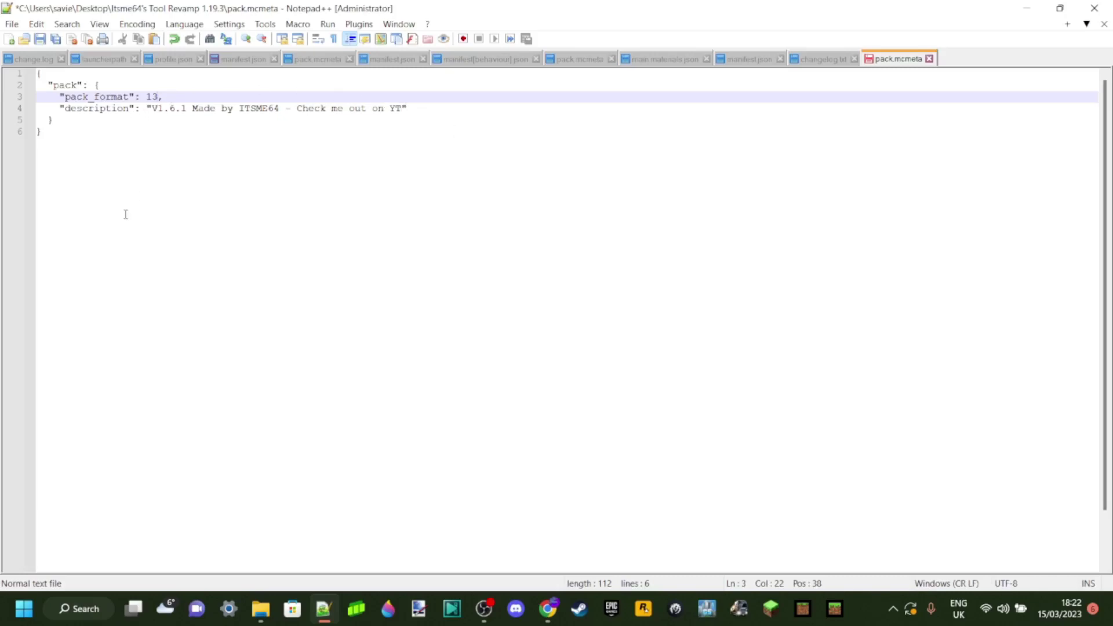
Review the edited pack.mcmeta text, checking the pack_format number and the comma after it.
{"action": "key", "text": "ctrl+a"}
{"action": "left_click", "coordinate": [120, 127]}
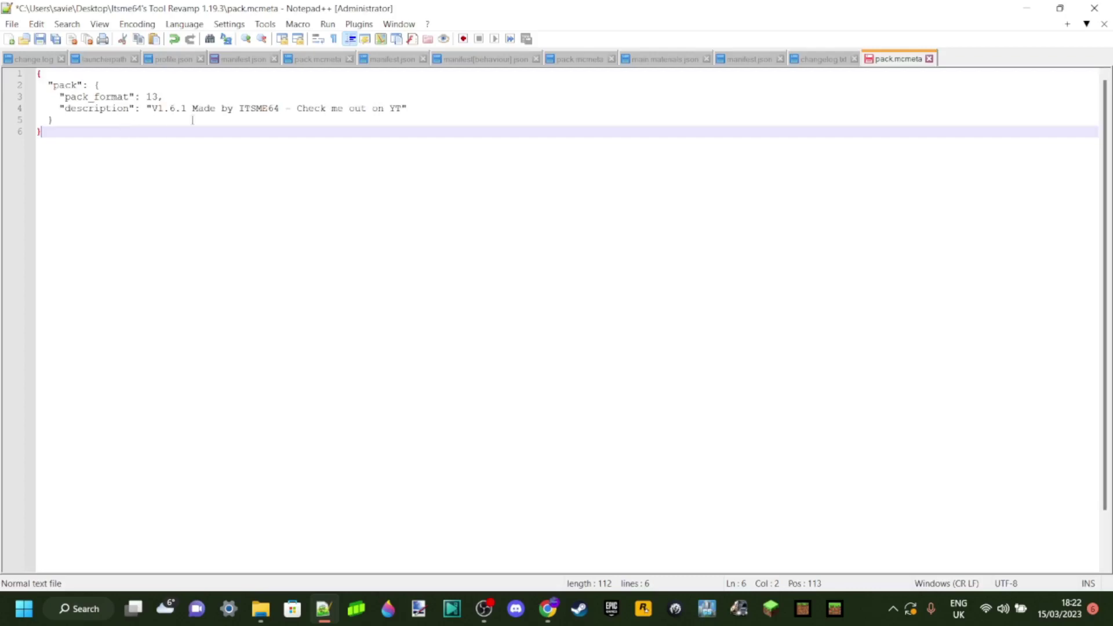
{"action": "left_click", "coordinate": [196, 96]}
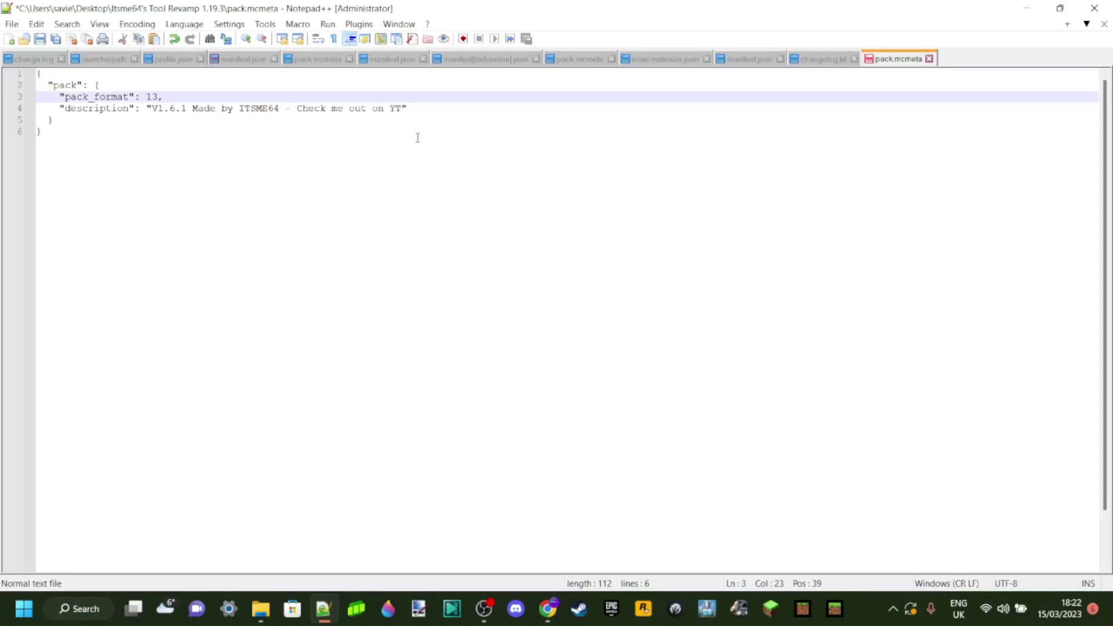
{"action": "key", "text": "BackSpace"}
{"action": "left_click_drag", "start_coordinate": [148, 97], "coordinate": [153, 96]}
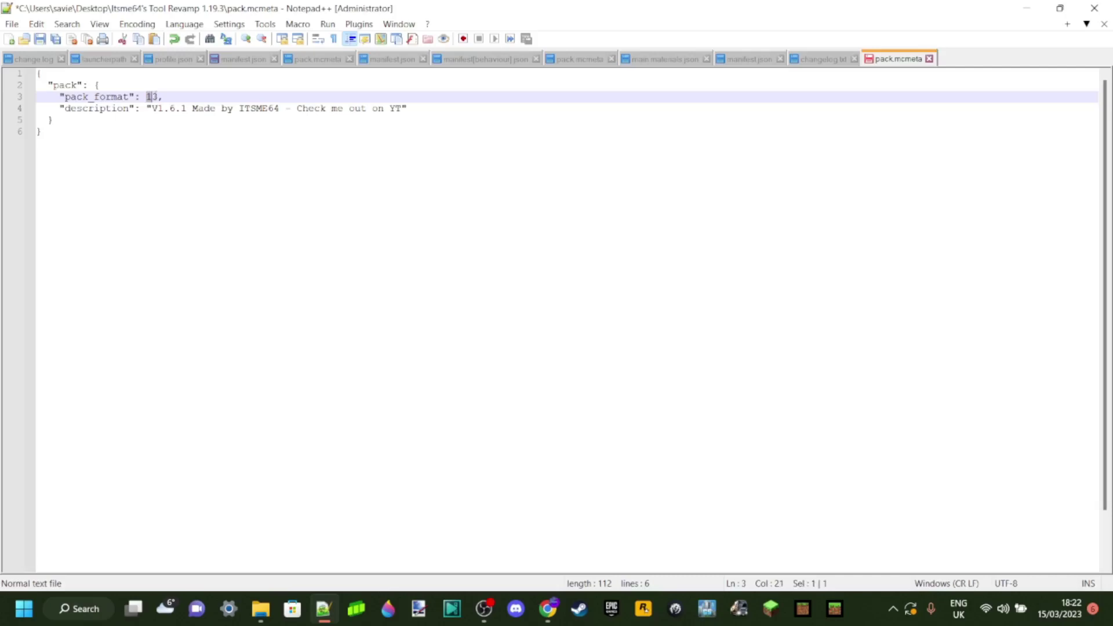
{"action": "left_click", "coordinate": [163, 109]}
{"action": "left_click_drag", "start_coordinate": [158, 97], "coordinate": [148, 97]}
{"action": "left_click", "coordinate": [160, 98]}
Save pack.mcmeta and close Notepad++ to return to the extracted pack folder.
{"action": "key", "text": "ctrl+s"}
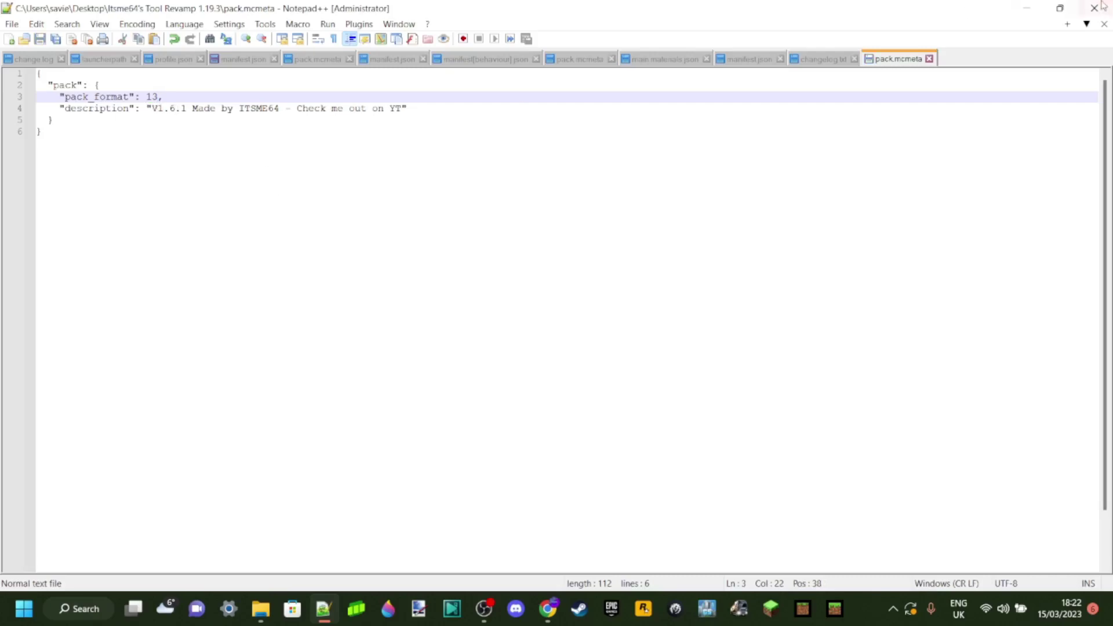
{"action": "left_click", "coordinate": [7, 26]}
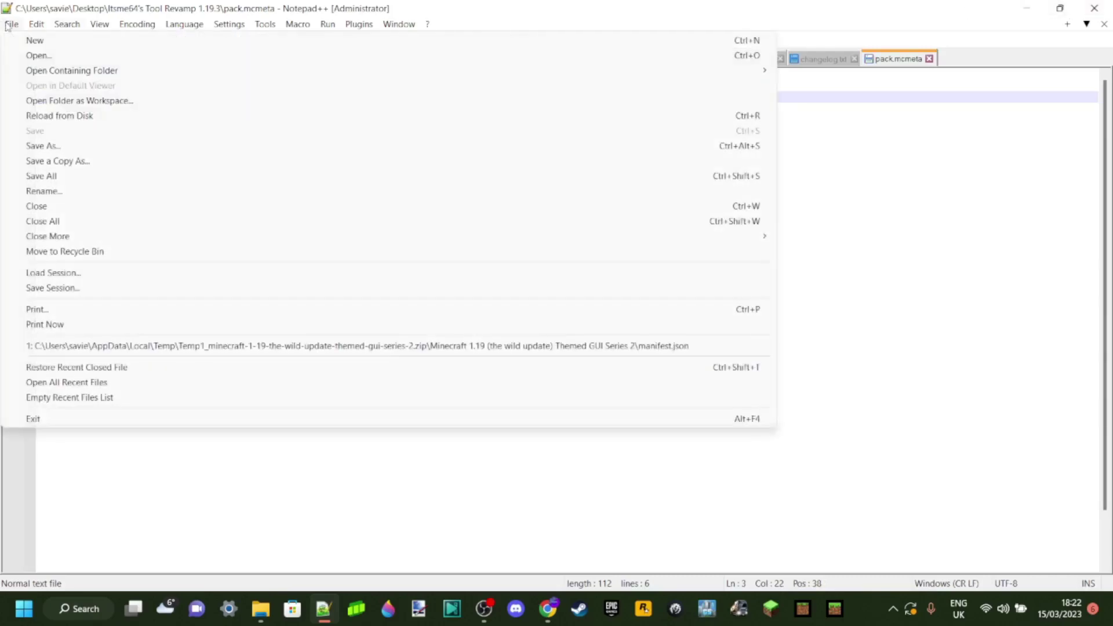
{"action": "left_click", "coordinate": [1094, 8]}
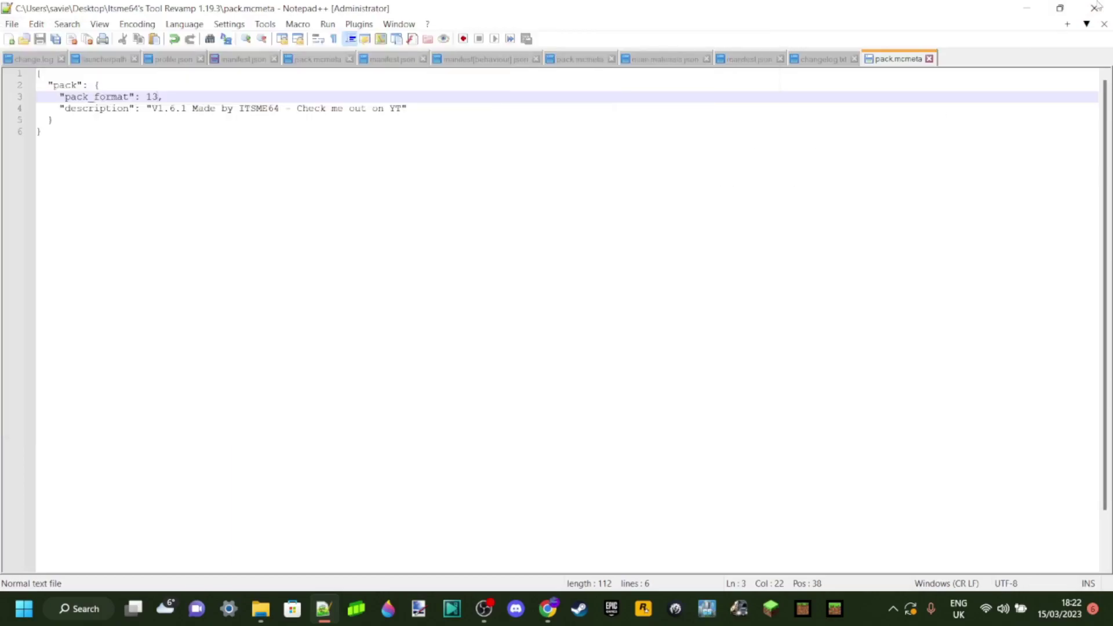
{"action": "left_click", "coordinate": [1095, 9]}
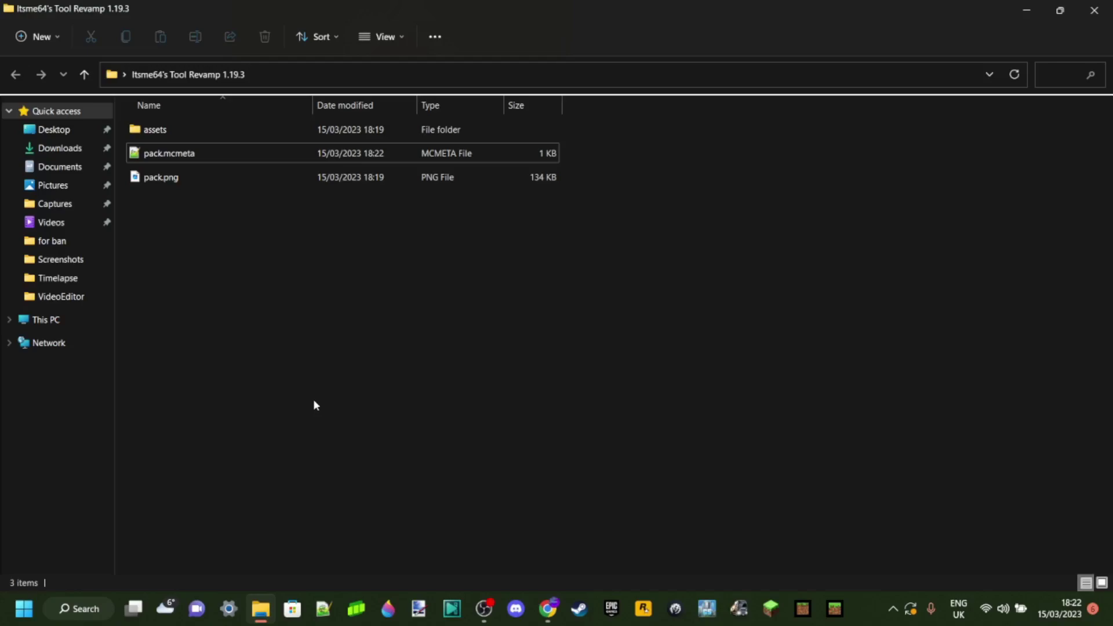
Compress the assets folder, pack.mcmeta and pack.png together into one zip file inside the pack folder.
{"action": "left_click_drag", "start_coordinate": [229, 144], "coordinate": [243, 261]}
{"action": "left_click", "coordinate": [245, 263]}
{"action": "key", "text": "ctrl+a"}
{"action": "left_click_drag", "start_coordinate": [121, 124], "coordinate": [335, 231]}
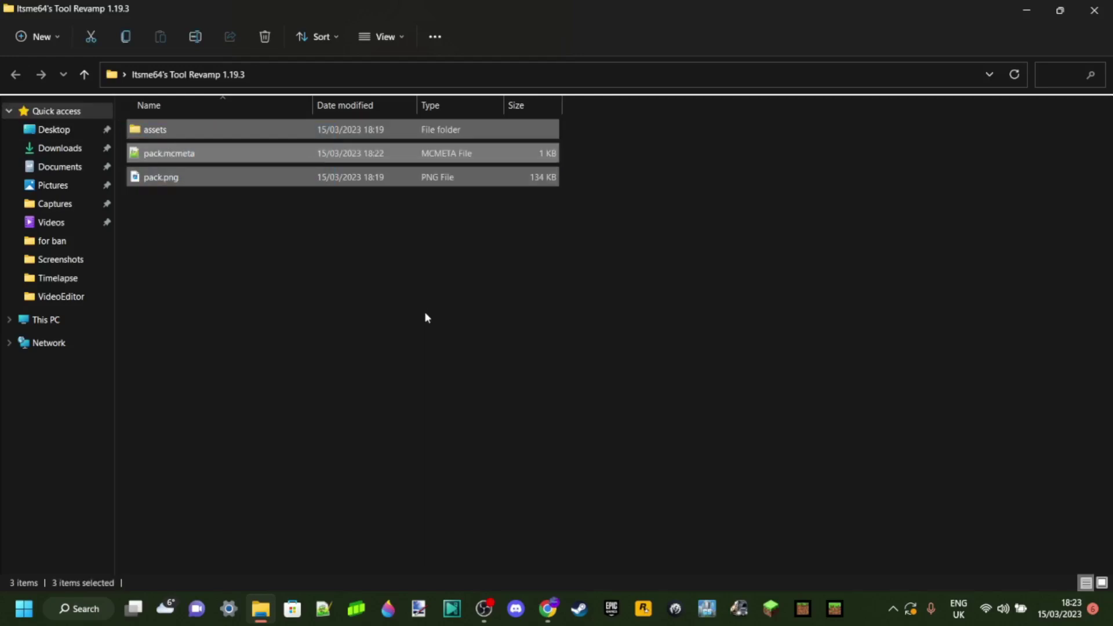
{"action": "right_click", "coordinate": [176, 155]}
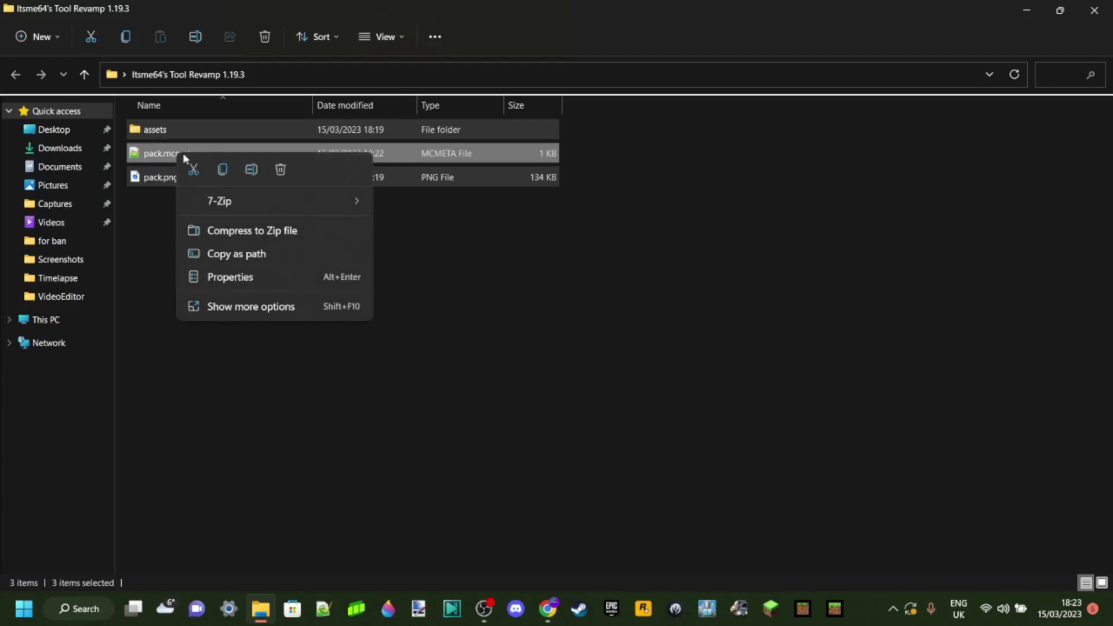
{"action": "left_click", "coordinate": [250, 232]}
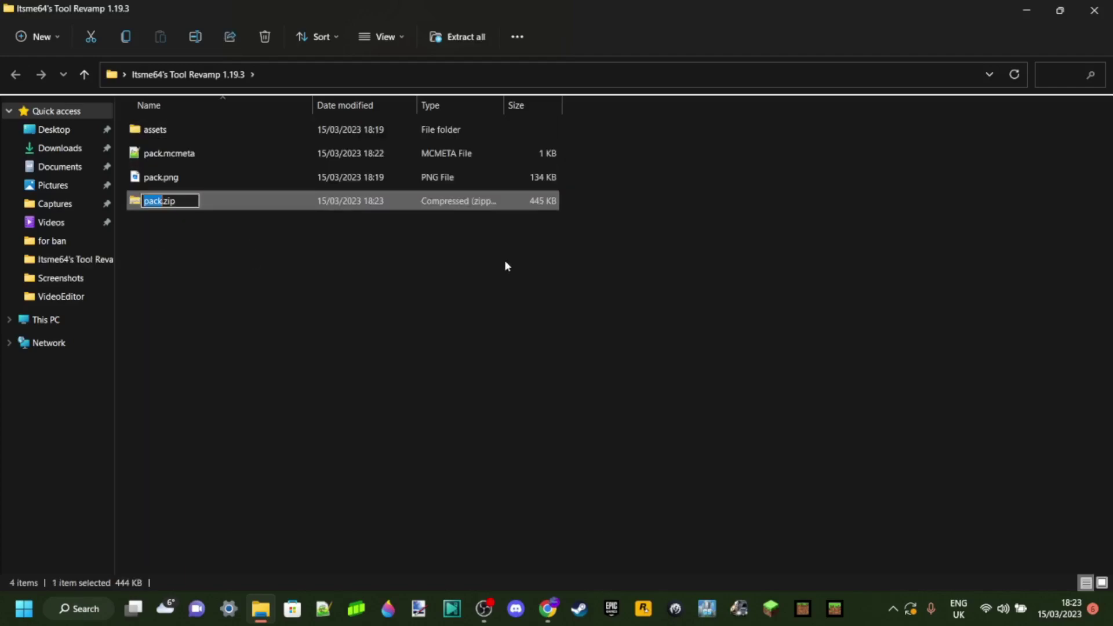
Rename the new zip file to "Itsme64's Tool Revamp 1.19.4", keeping the .zip extension.
{"action": "type", "text": "Itsme64's "}
{"action": "type", "text": "Tool Reva"}
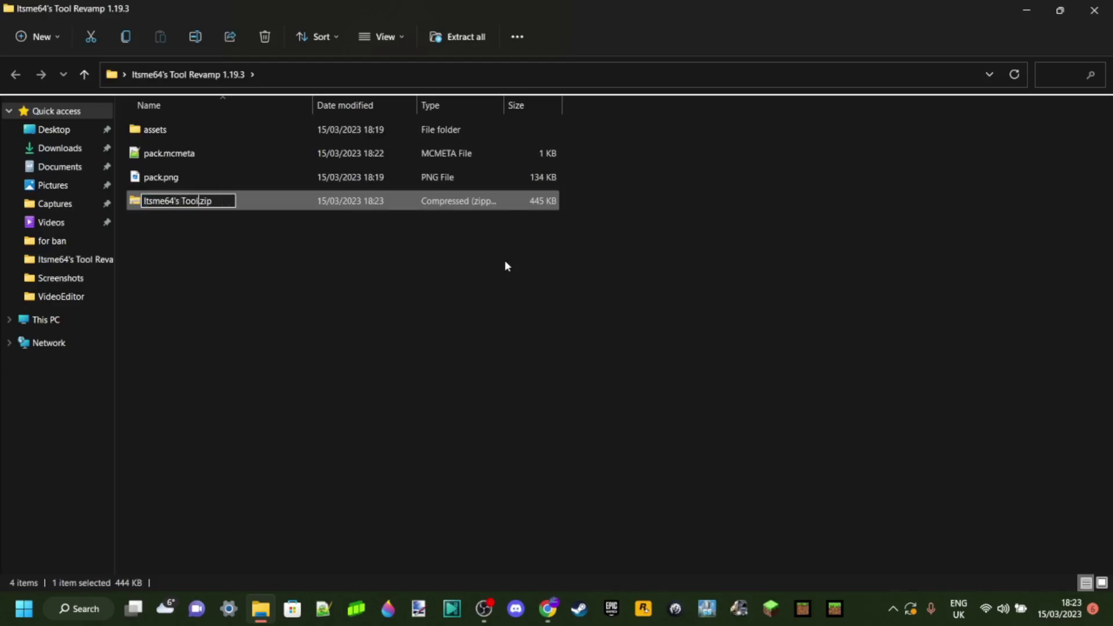
{"action": "type", "text": "mp 1.19.4"}
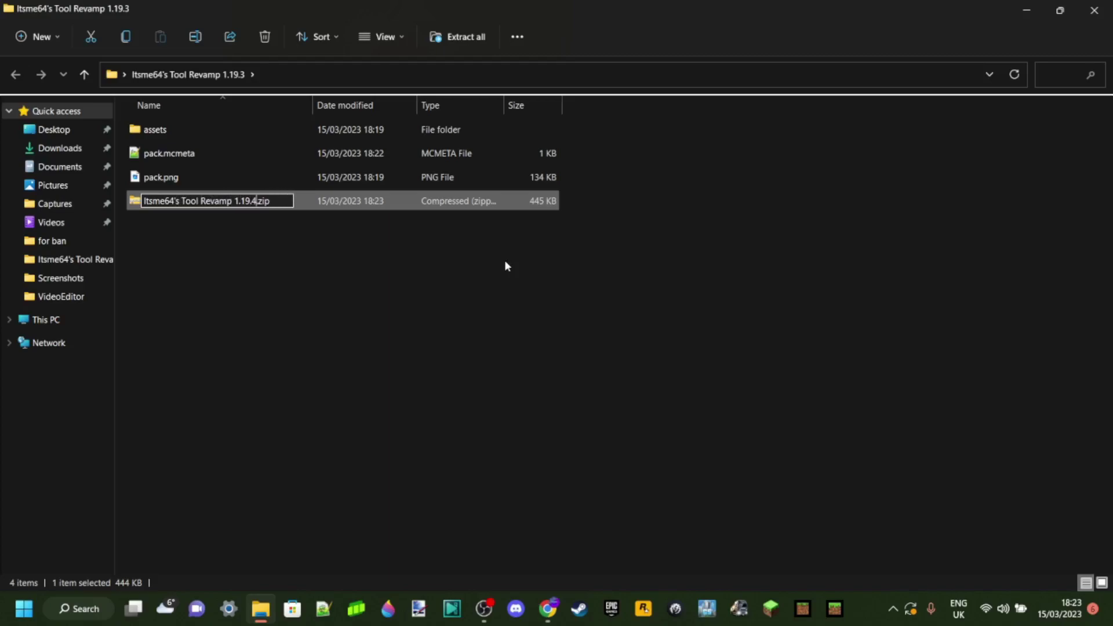
{"action": "left_click", "coordinate": [360, 261]}
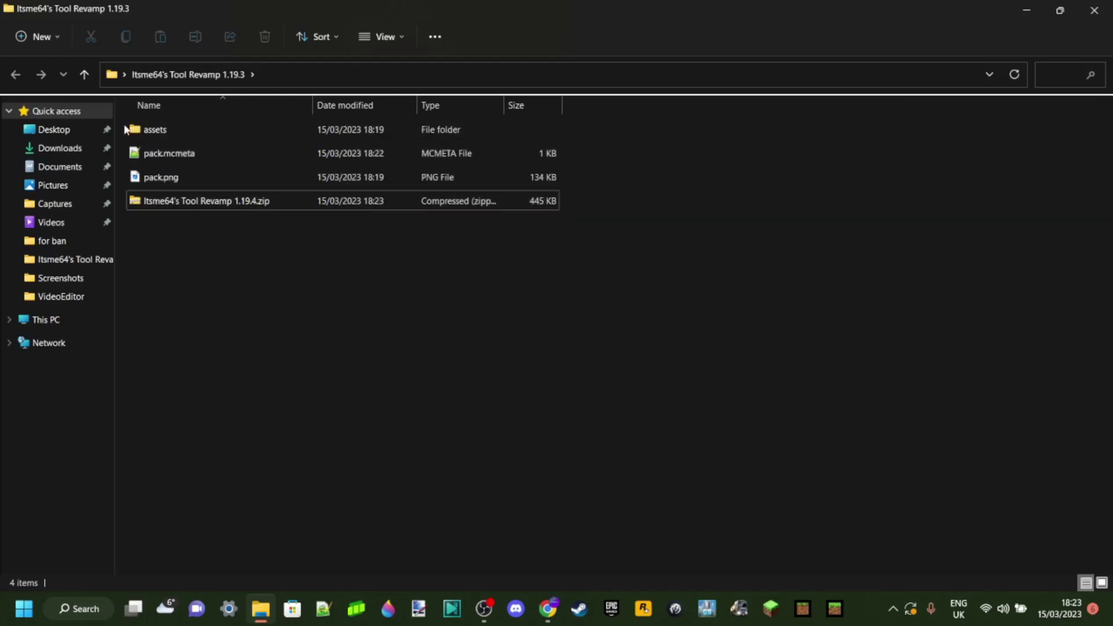
{"action": "left_click_drag", "start_coordinate": [125, 129], "coordinate": [170, 177]}
{"action": "right_click", "coordinate": [177, 152]}
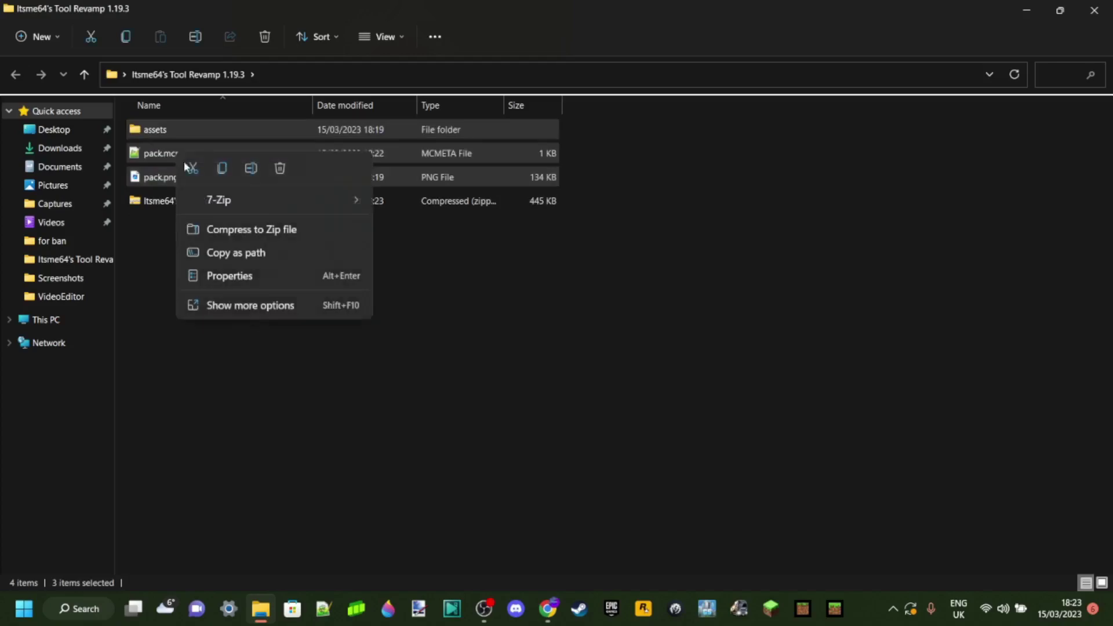
{"action": "left_click", "coordinate": [388, 275]}
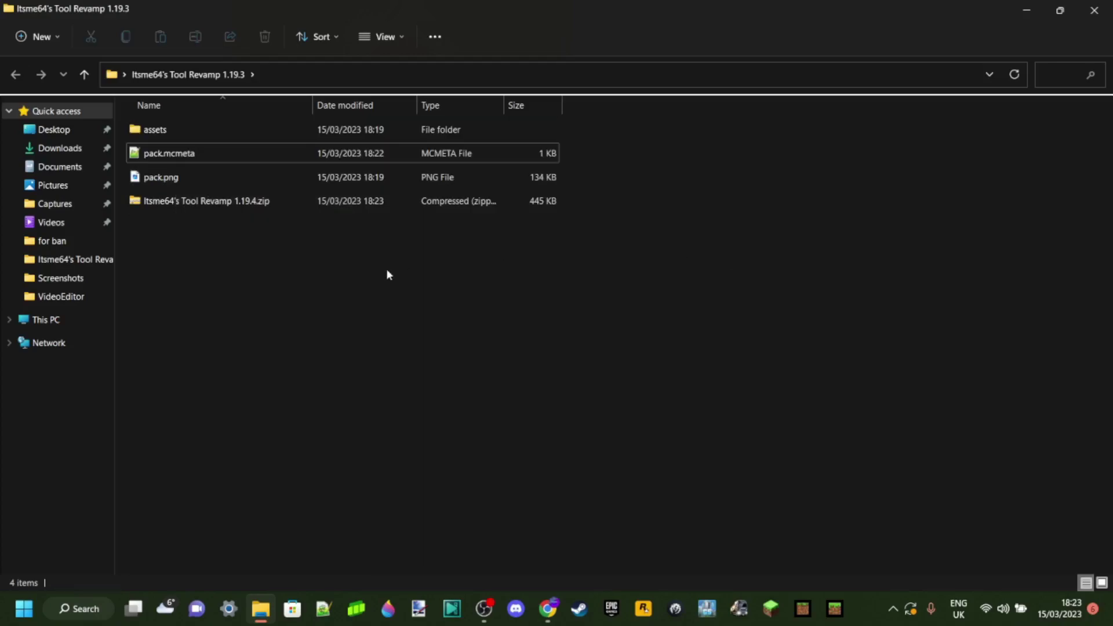
Move Itsme64's Tool Revamp 1.19.4.zip out of the pack folder onto the desktop and close the folder window.
{"action": "left_click", "coordinate": [1060, 10]}
{"action": "left_click_drag", "start_coordinate": [778, 246], "coordinate": [411, 371]}
{"action": "left_click", "coordinate": [1078, 49]}
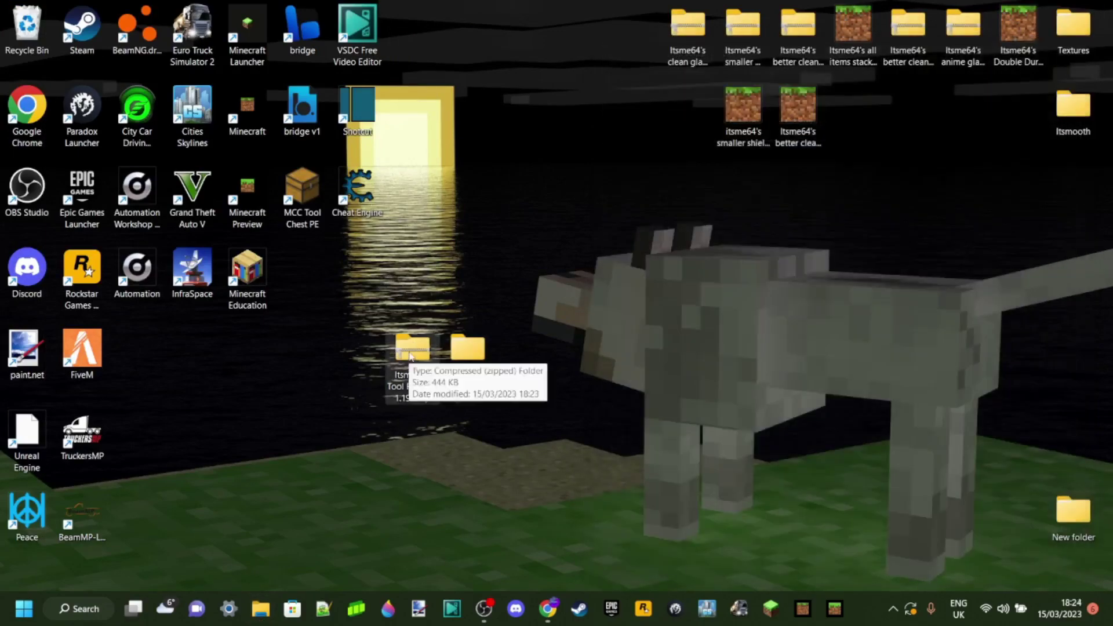
Check that the 1.19.4 zip on the desktop directly contains assets, pack.mcmeta and pack.png, and close it.
{"action": "double_click", "coordinate": [413, 354]}
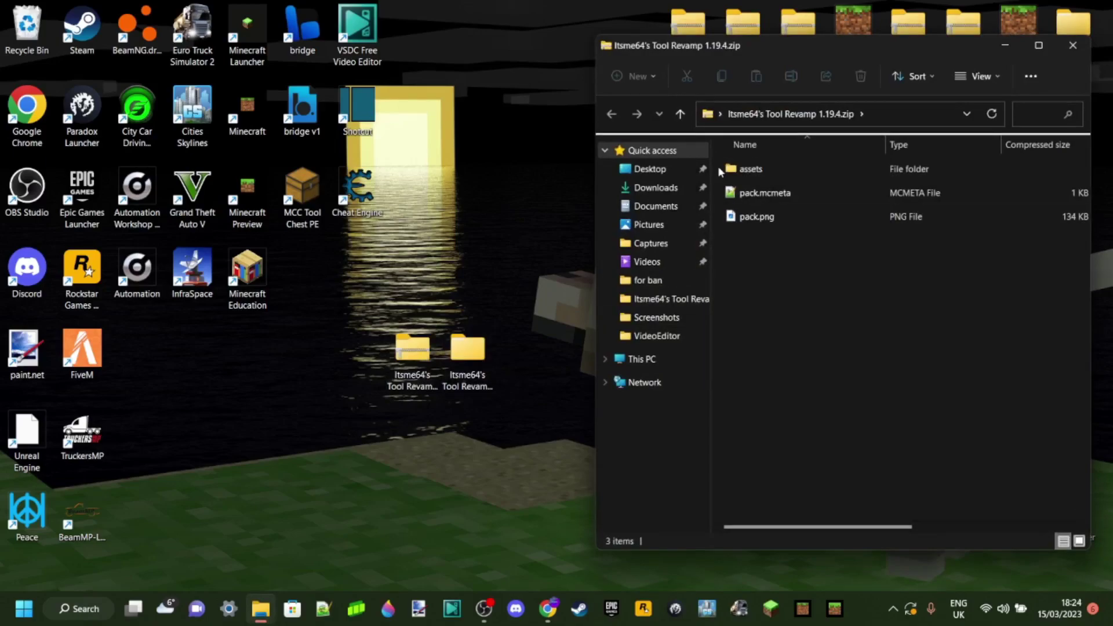
{"action": "key", "text": "ctrl+a"}
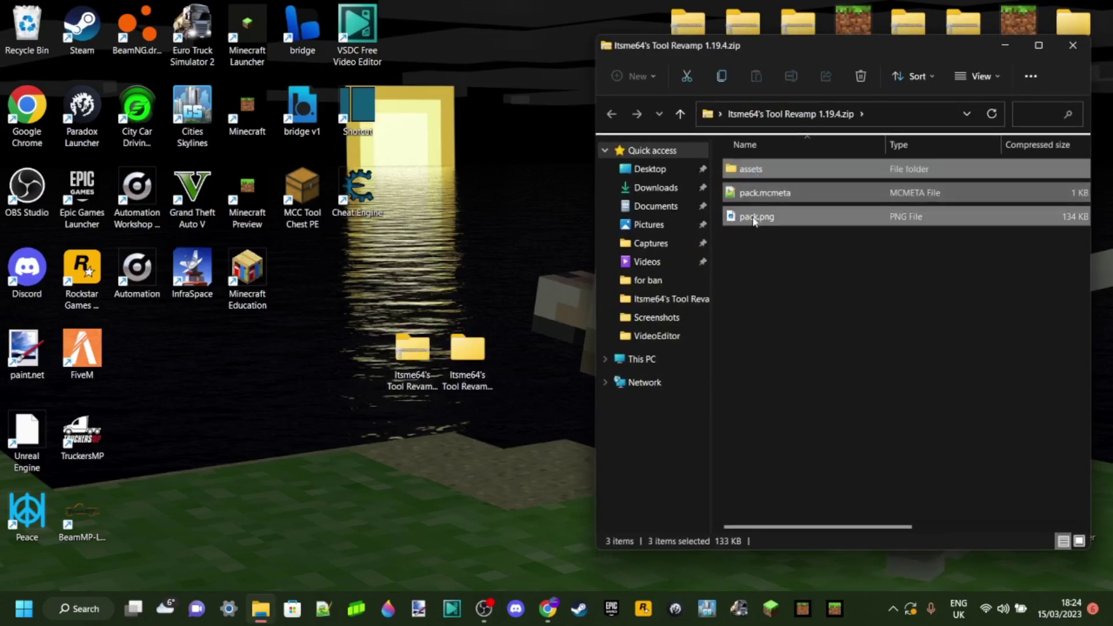
{"action": "left_click", "coordinate": [1073, 45]}
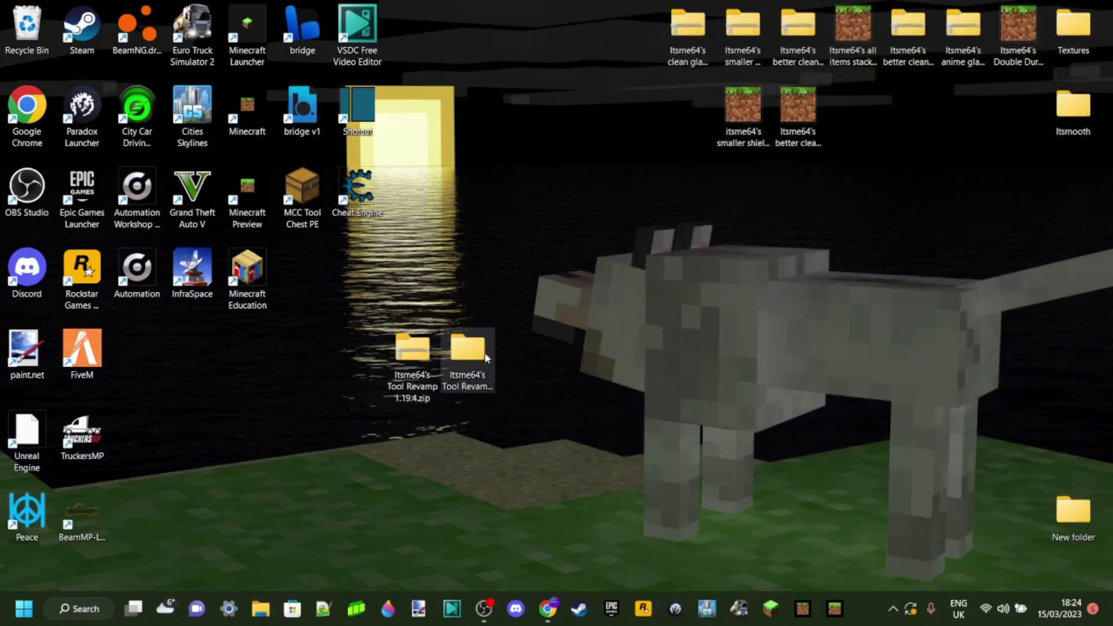
{"action": "mouse_move", "coordinate": [485, 358]}
{"action": "left_mouse_down"}
{"action": "mouse_move", "coordinate": [21, 28]}
{"action": "mouse_move", "coordinate": [476, 354]}
{"action": "left_mouse_up"}
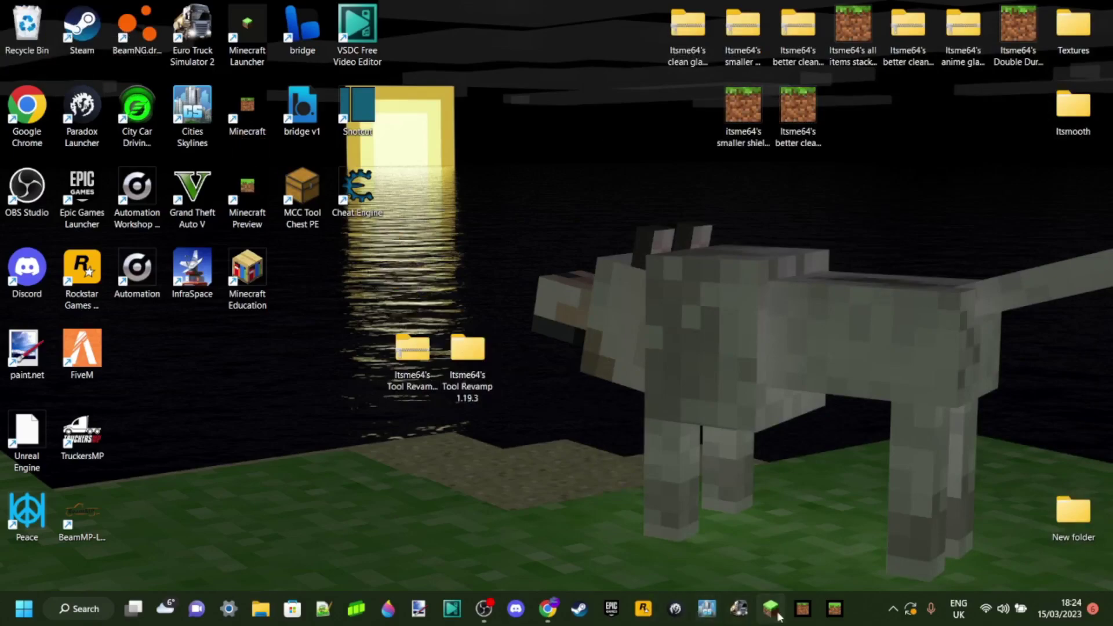
Switch to Minecraft 1.19.4 and open its resource pack selection screen.
{"action": "left_click", "coordinate": [810, 533]}
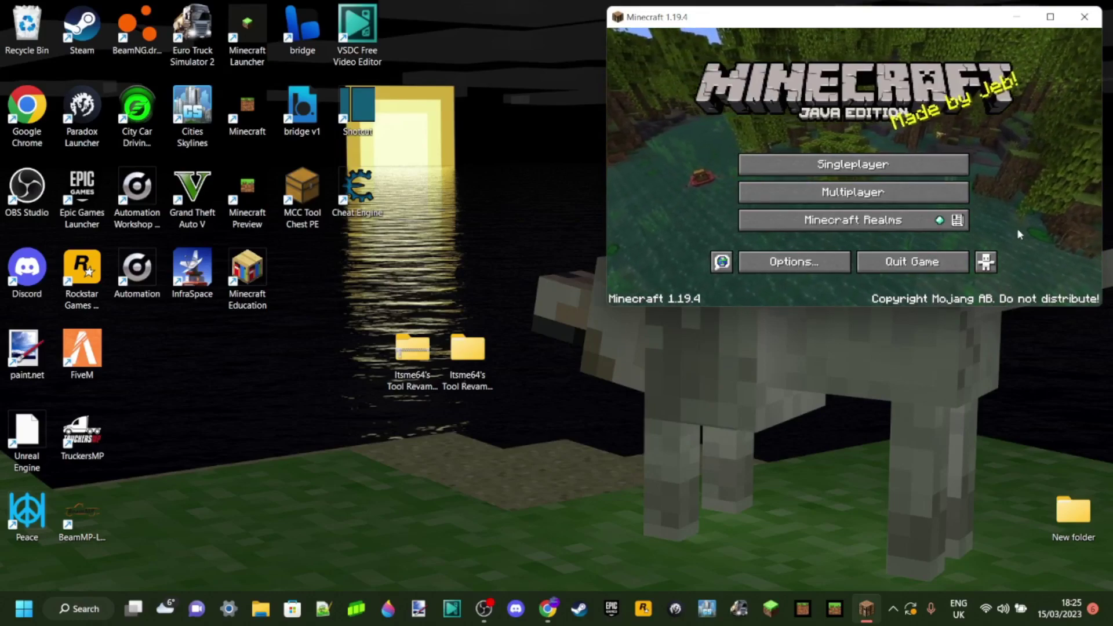
{"action": "left_click", "coordinate": [790, 272]}
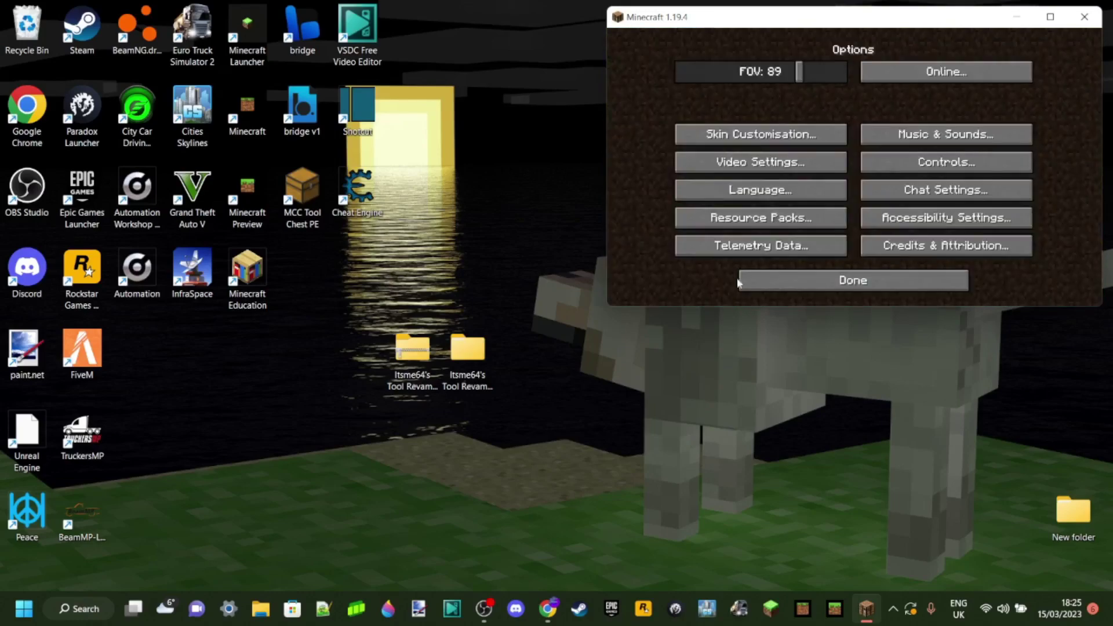
{"action": "left_click", "coordinate": [786, 228]}
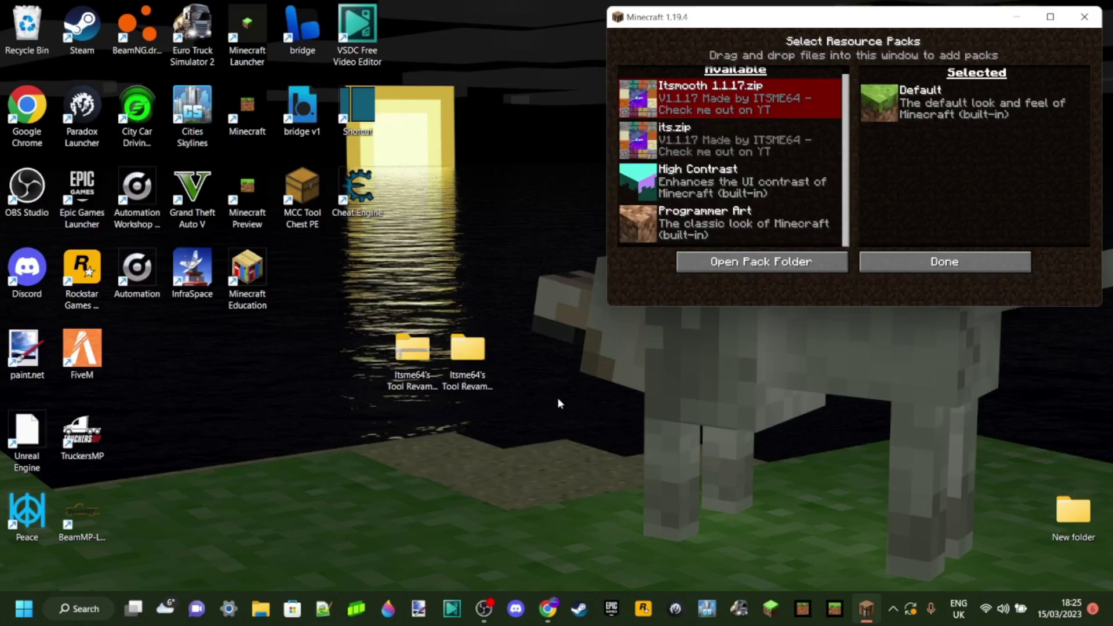
Open Minecraft's resourcepacks folder and move Itsme64's Tool Revamp 1.19.4.zip into it from the desktop.
{"action": "left_click", "coordinate": [748, 263]}
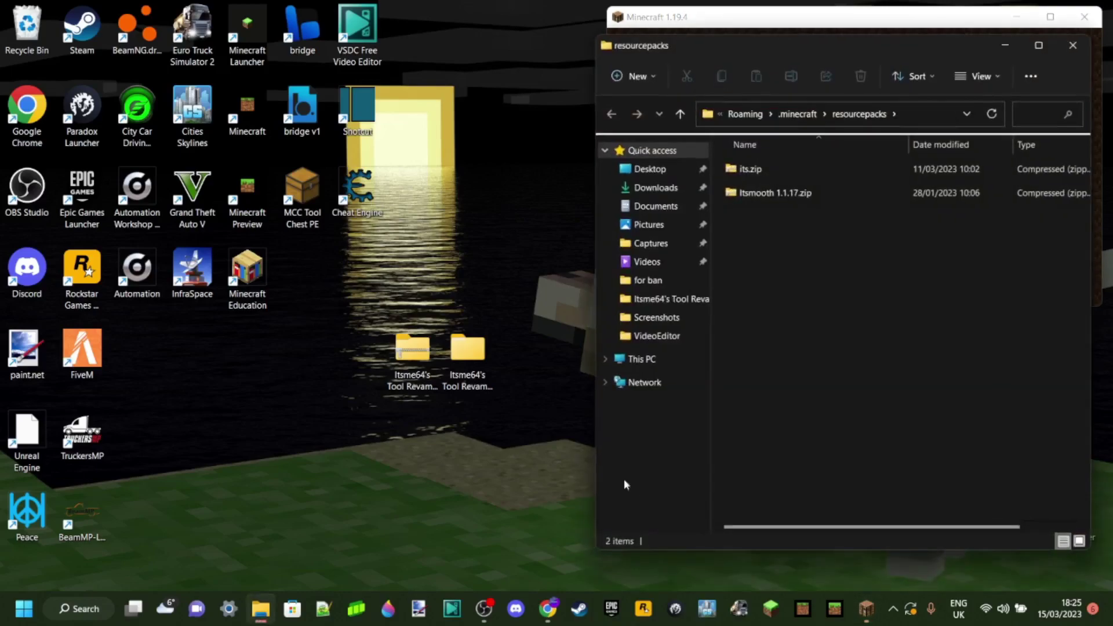
{"action": "left_click", "coordinate": [412, 359]}
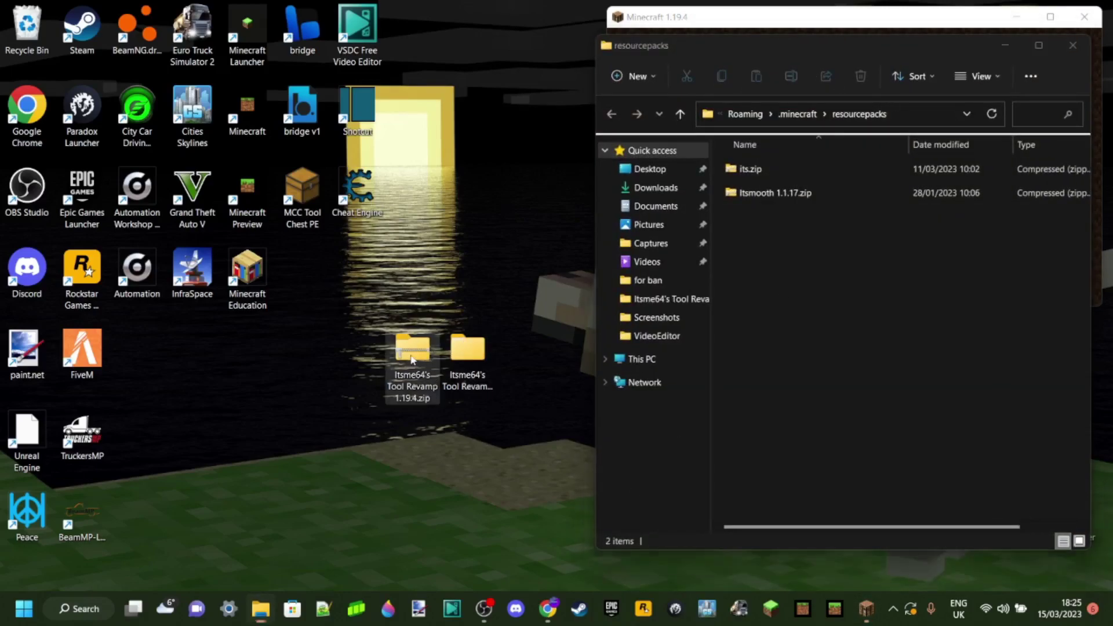
{"action": "left_click_drag", "start_coordinate": [417, 351], "coordinate": [793, 330]}
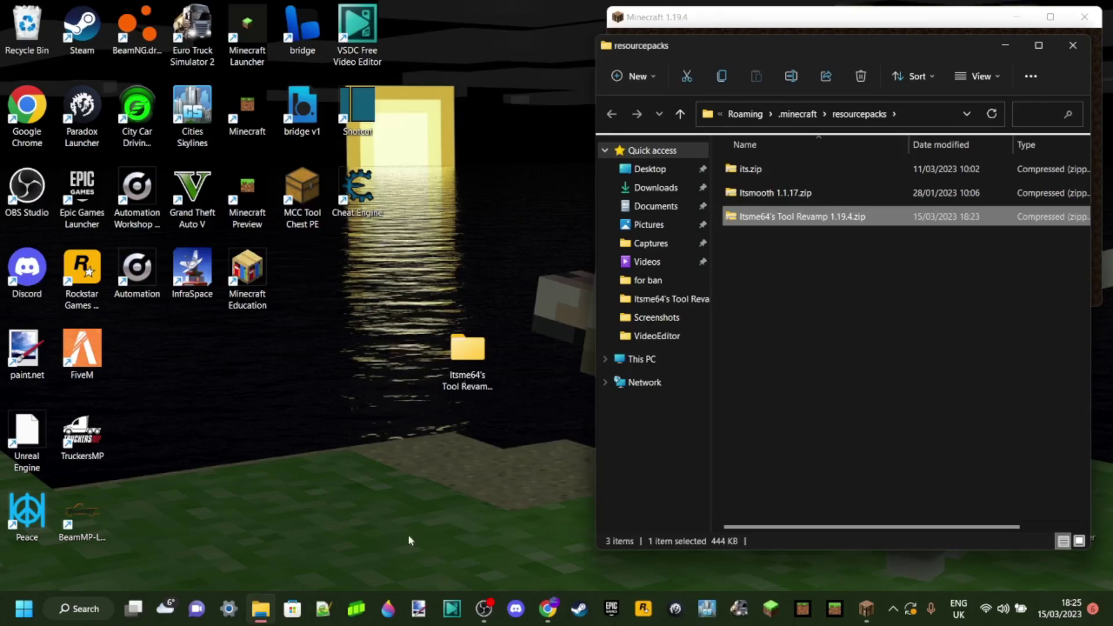
{"action": "left_click", "coordinate": [964, 477]}
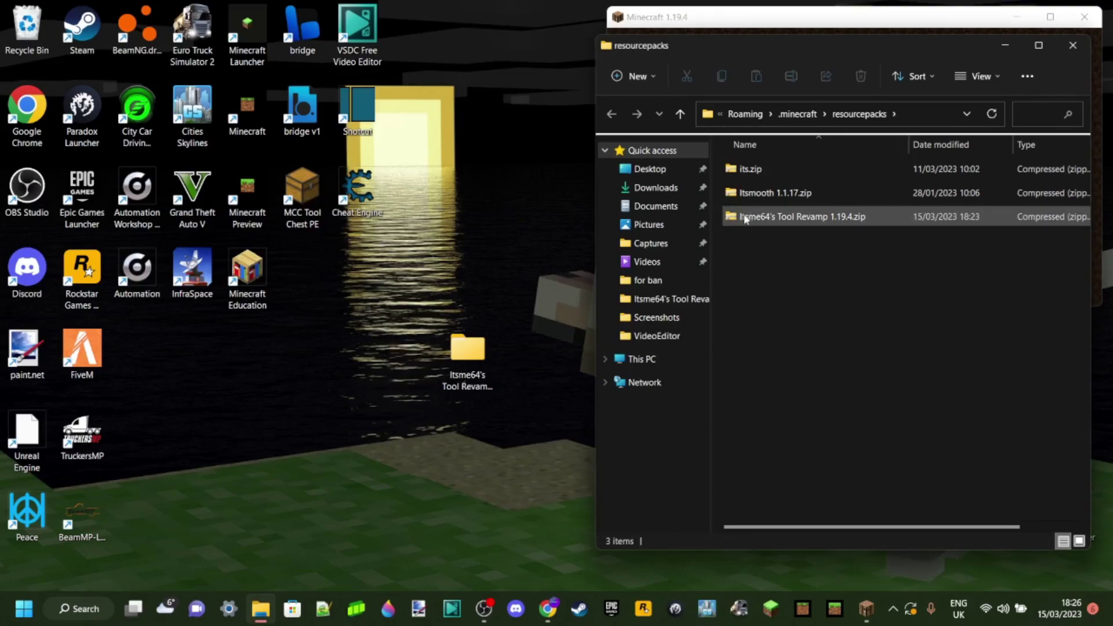
{"action": "left_click", "coordinate": [750, 169]}
{"action": "left_click", "coordinate": [771, 193], "text": "shift"}
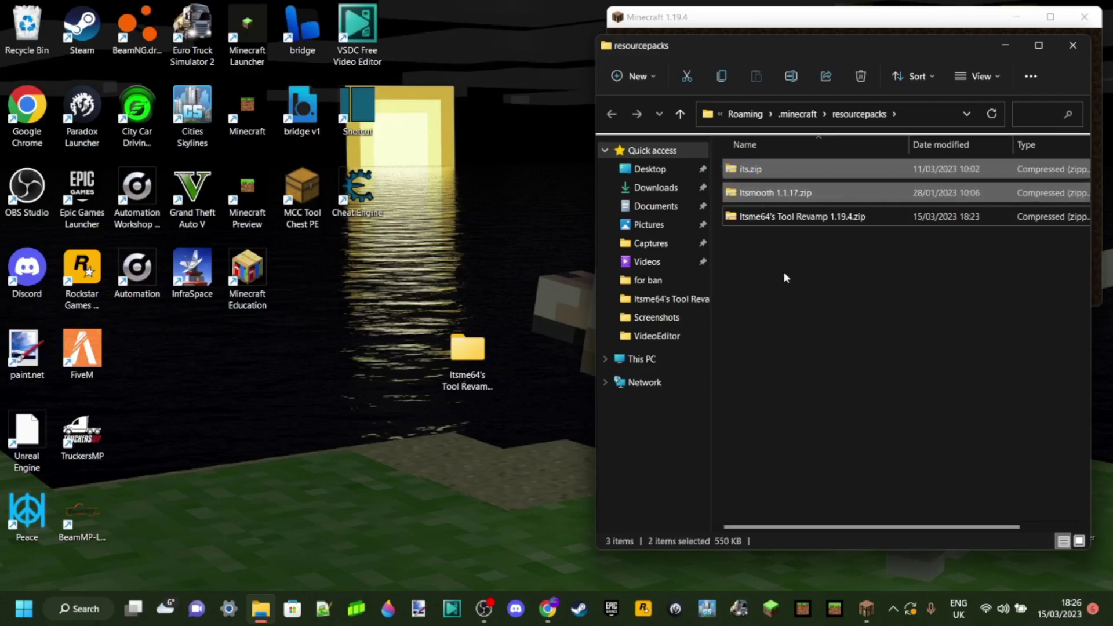
{"action": "left_click", "coordinate": [775, 251]}
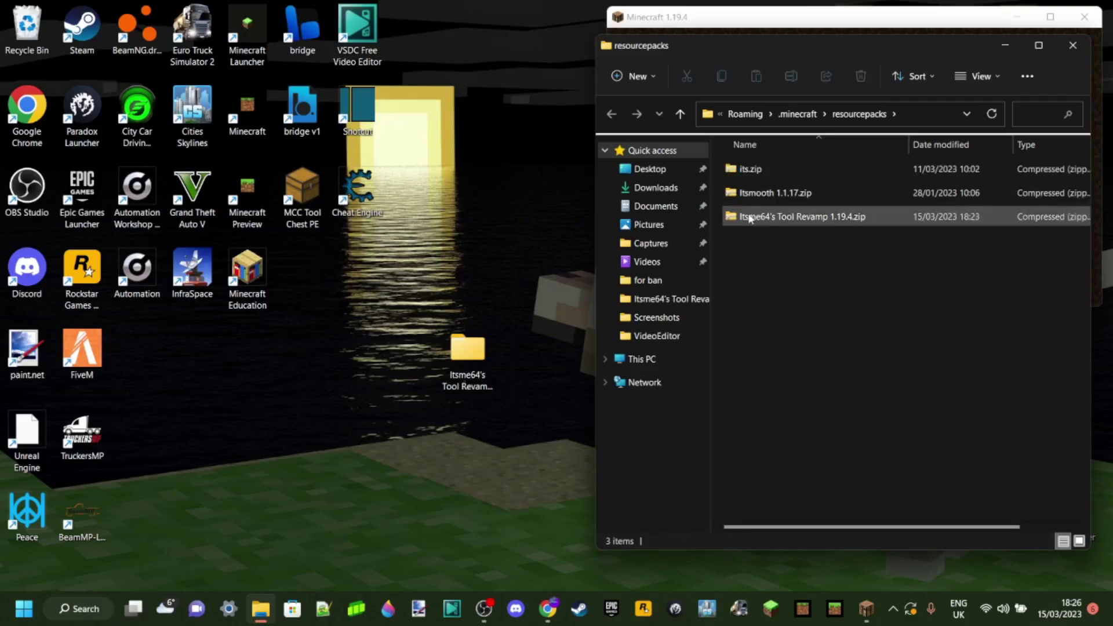
{"action": "left_click_drag", "start_coordinate": [749, 218], "coordinate": [790, 203]}
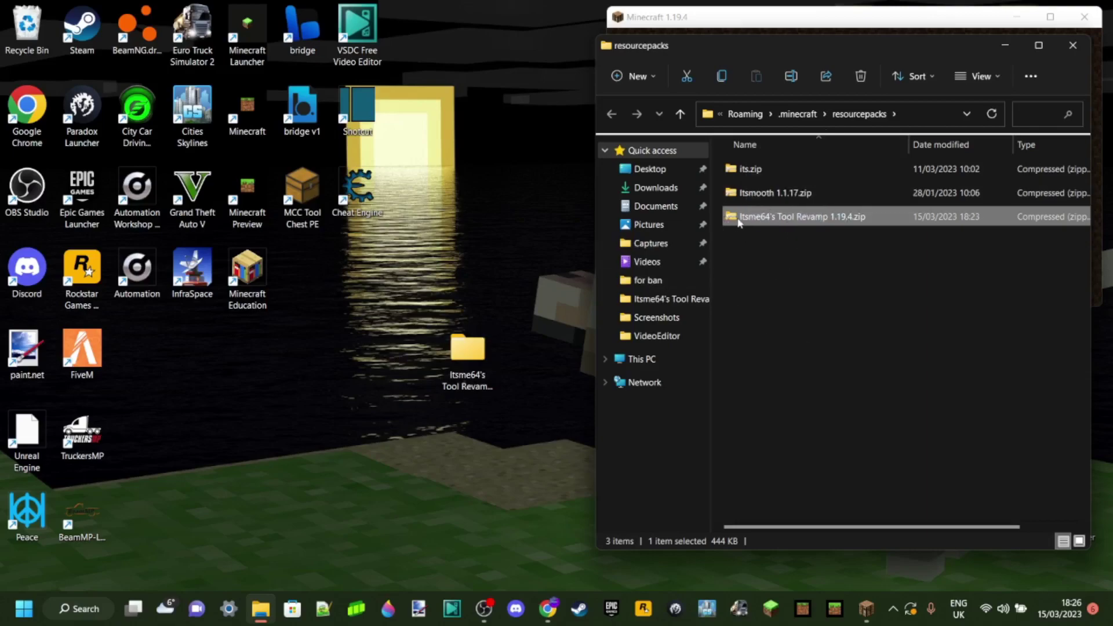
{"action": "left_click_drag", "start_coordinate": [740, 222], "coordinate": [789, 193]}
{"action": "left_click", "coordinate": [827, 239]}
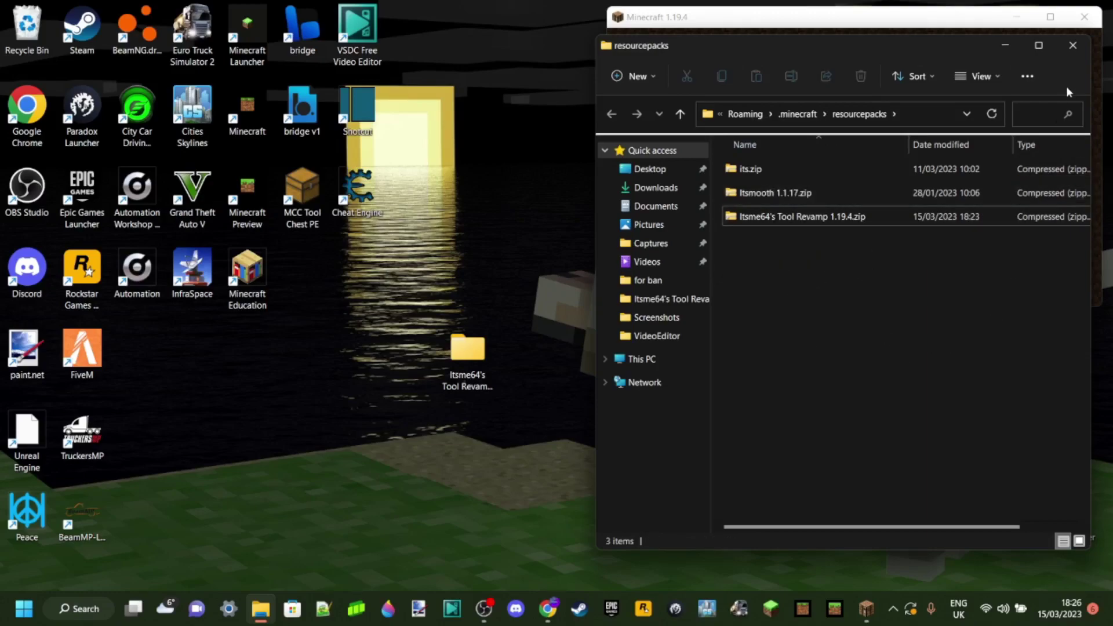
Close the resourcepacks folder, activate the Itsme64's Tool Revamp 1.19.4 pack in the maximized game, and return to the title screen.
{"action": "left_click", "coordinate": [1074, 46]}
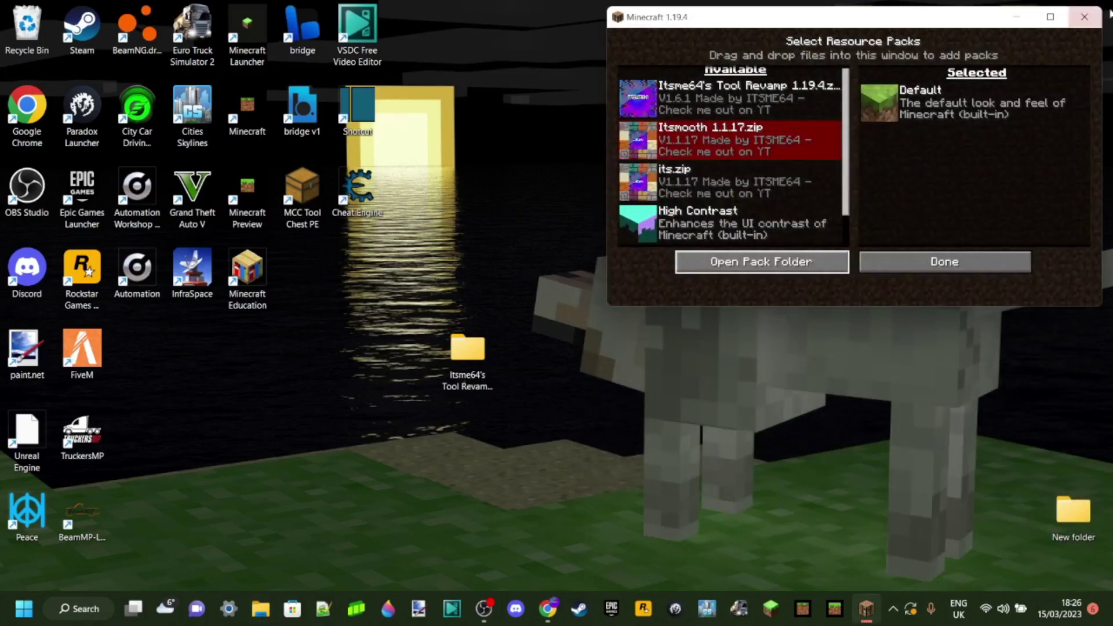
{"action": "left_click", "coordinate": [1050, 16]}
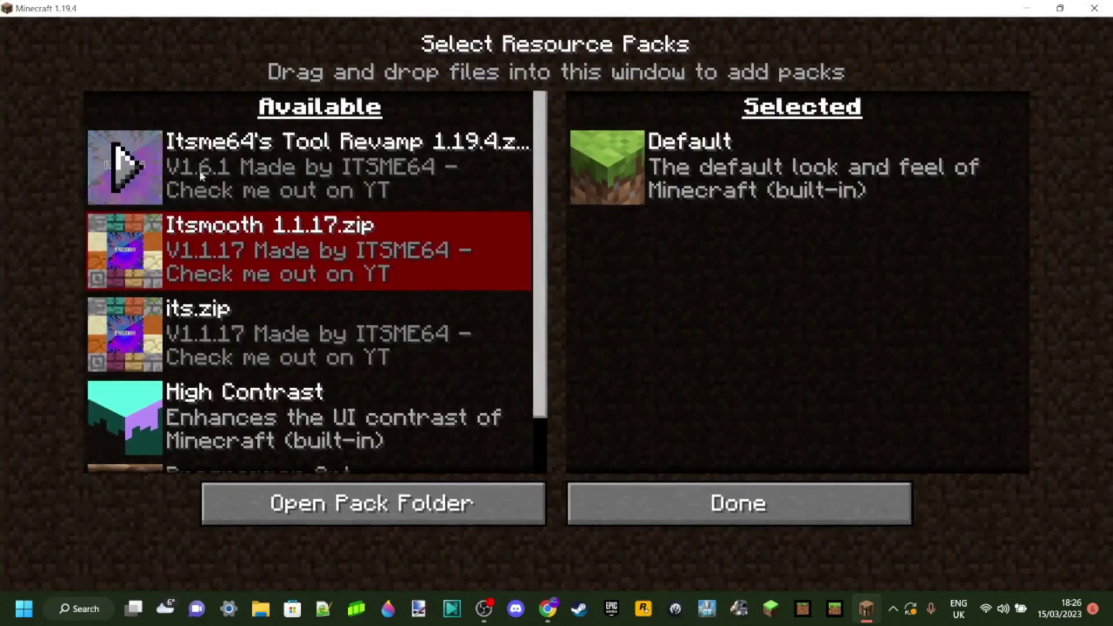
{"action": "left_click", "coordinate": [138, 172]}
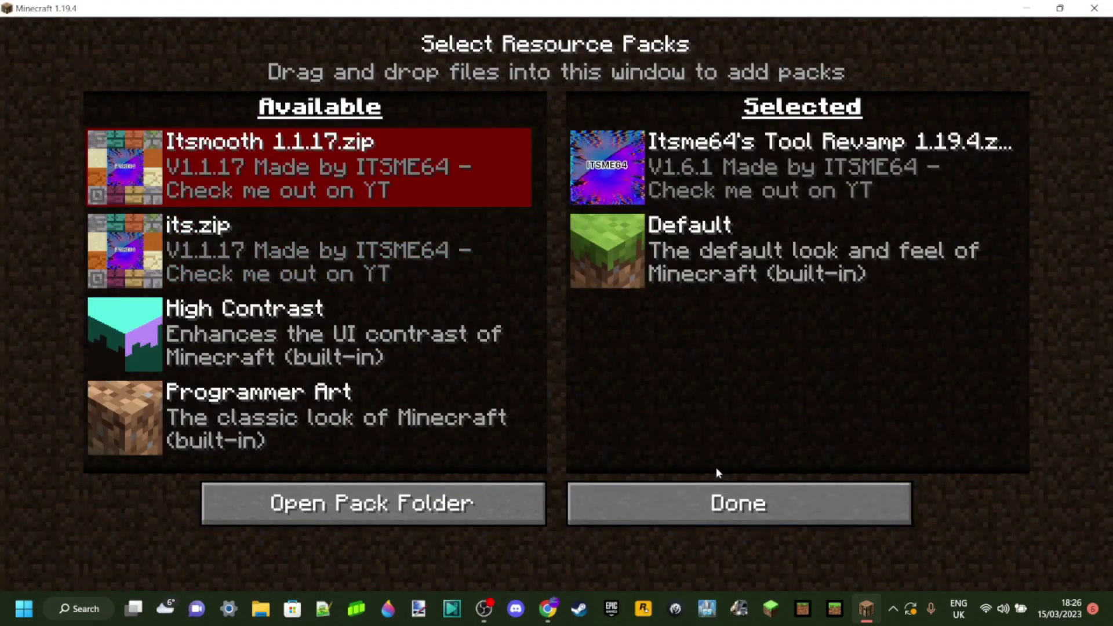
{"action": "left_click", "coordinate": [752, 517]}
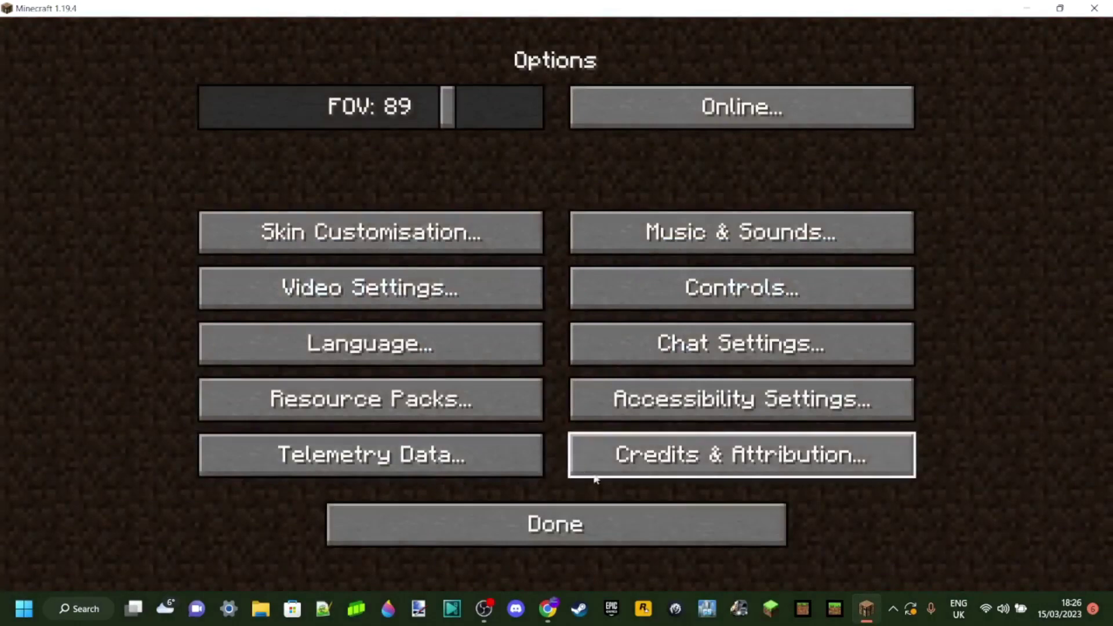
{"action": "left_click", "coordinate": [696, 522]}
View the list of singleplayer worlds and return to the title screen.
{"action": "left_click", "coordinate": [607, 298]}
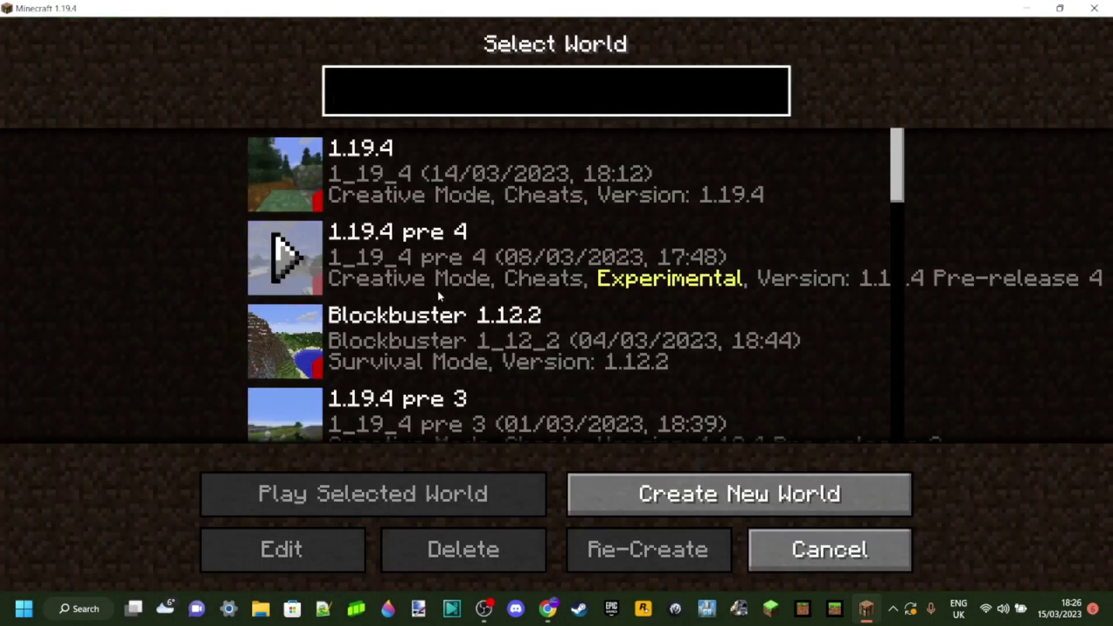
{"action": "left_click", "coordinate": [823, 554]}
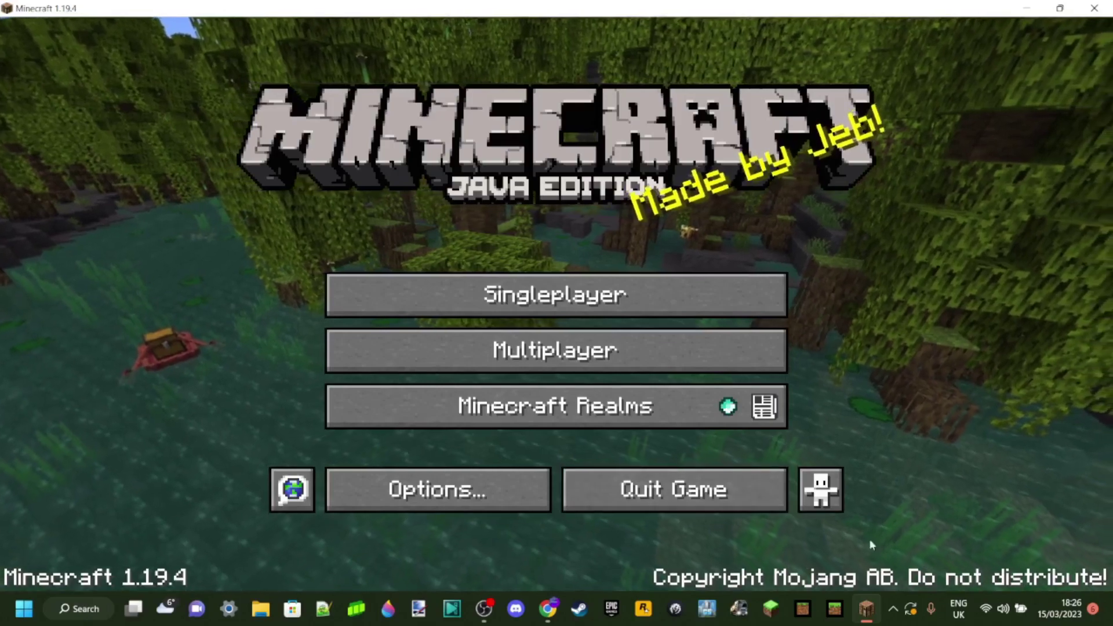